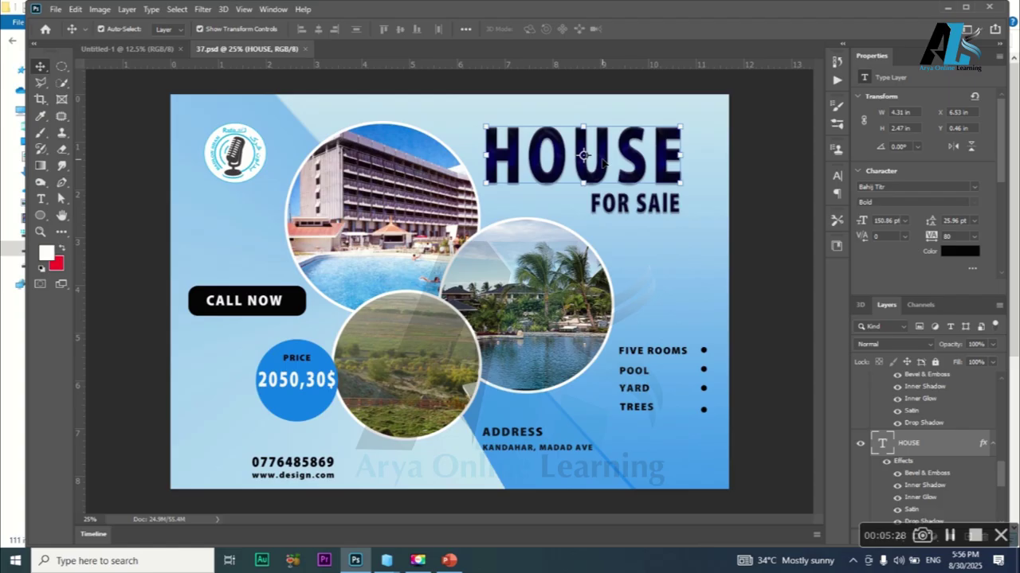
Examine which layer style effects are enabled on the large HOUSE title and close the settings without changes
left_click(785, 282)
left_click(634, 151)
right_click(907, 444)
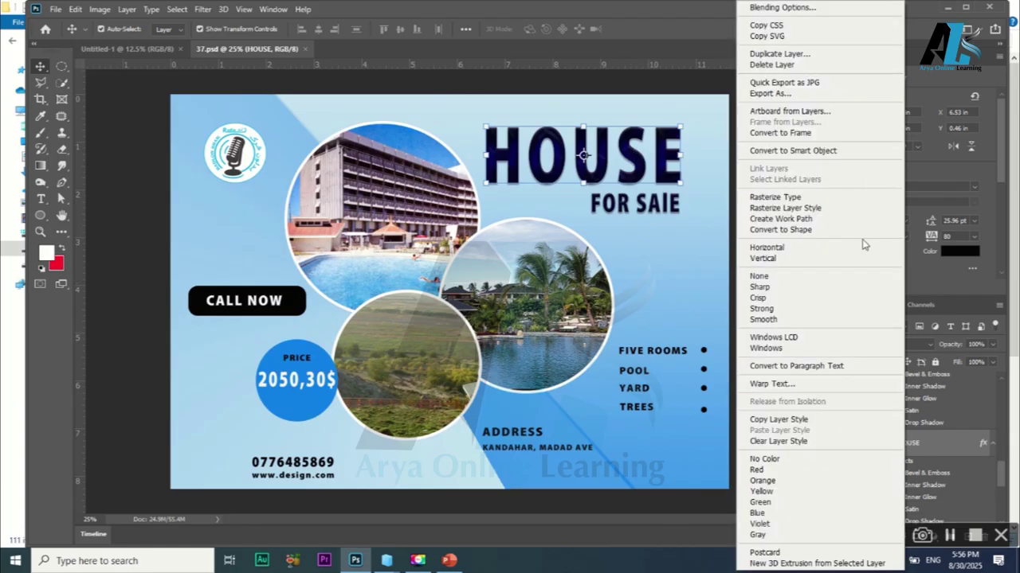
right_click(958, 453)
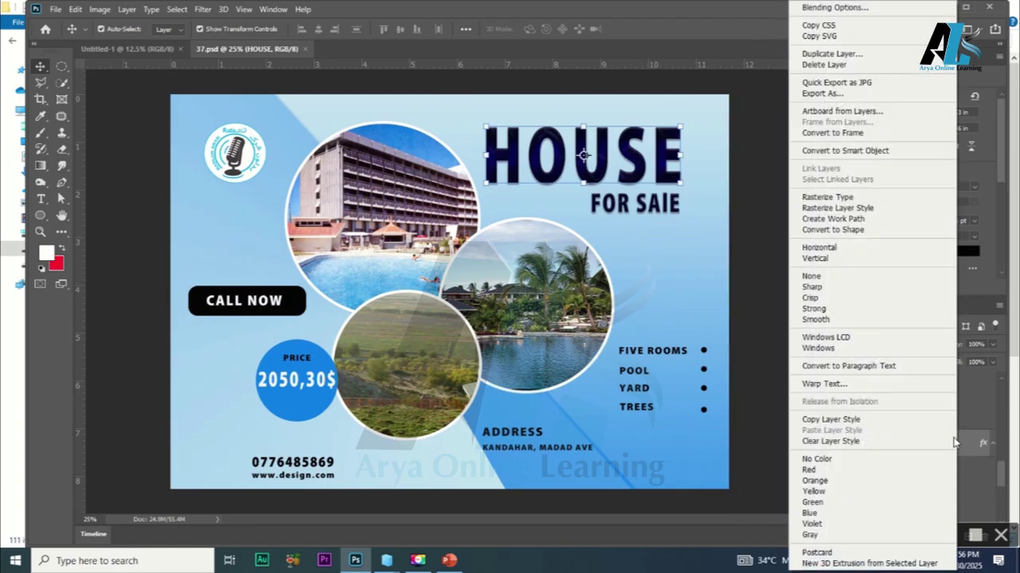
left_click(836, 8)
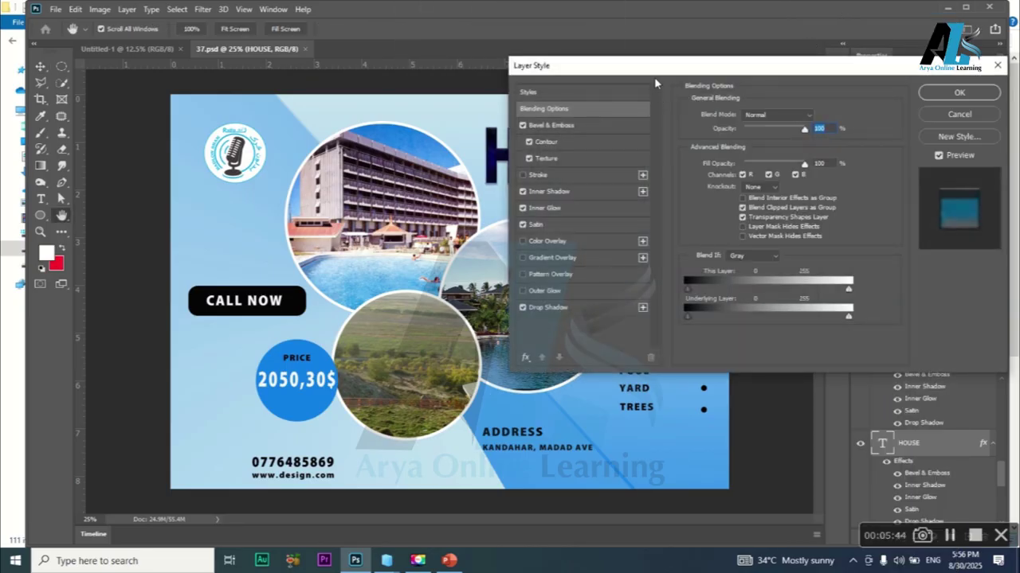
left_click_drag(655, 77, 529, 42)
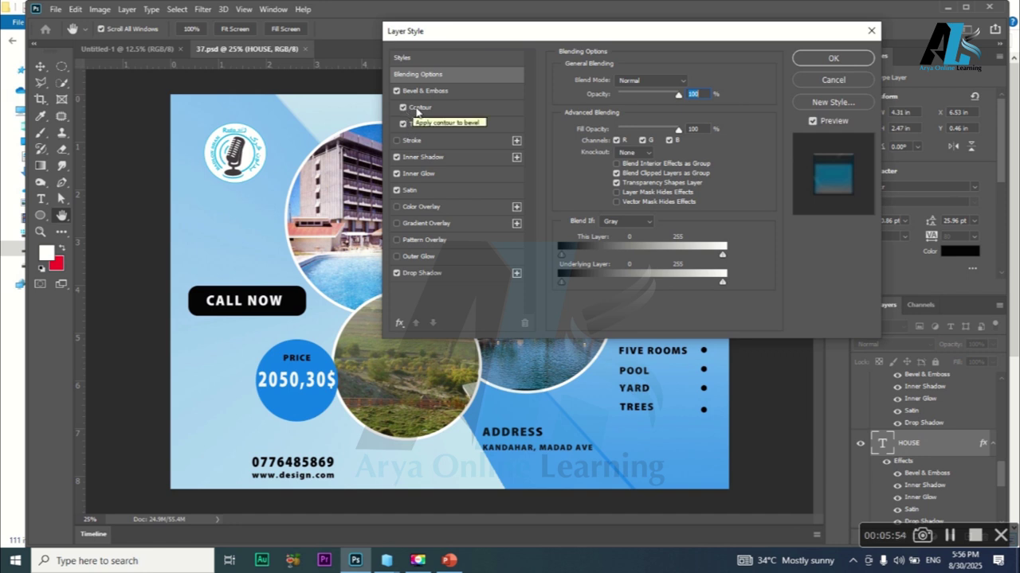
left_click(833, 80)
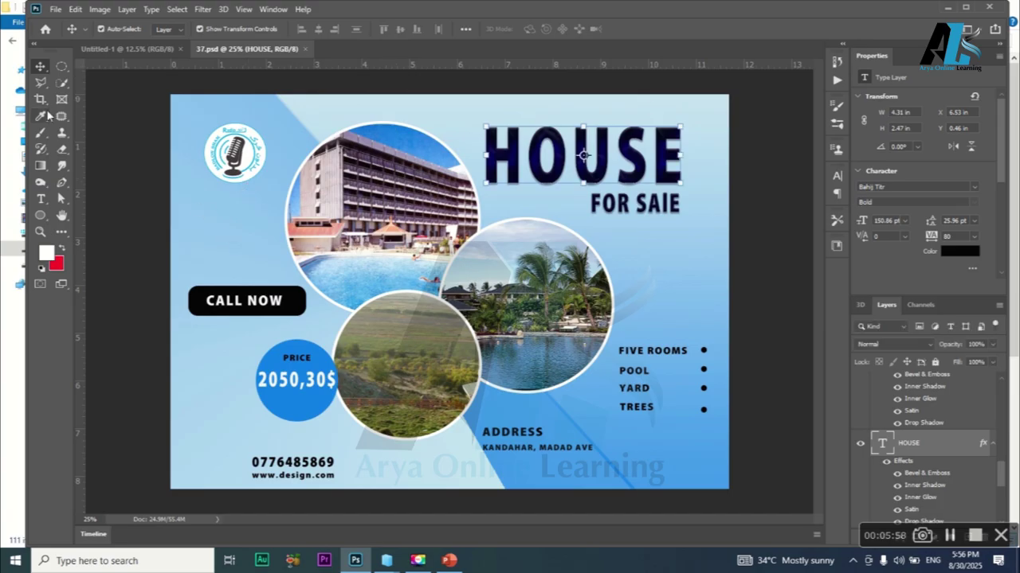
Add a new text layer reading "House" and place it between the logo and the CALL NOW button
left_click(41, 198)
left_click(215, 225)
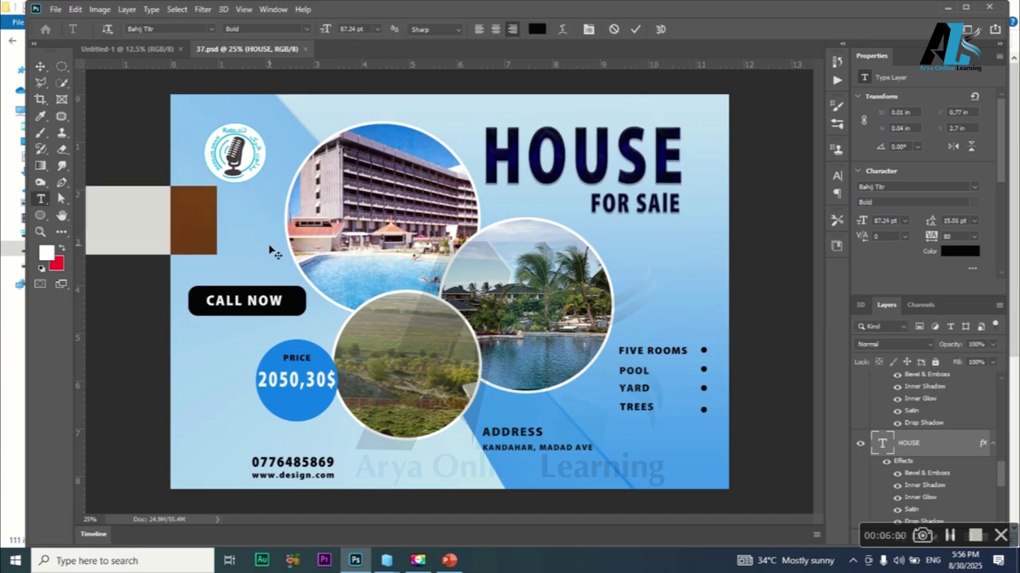
type("mouse")
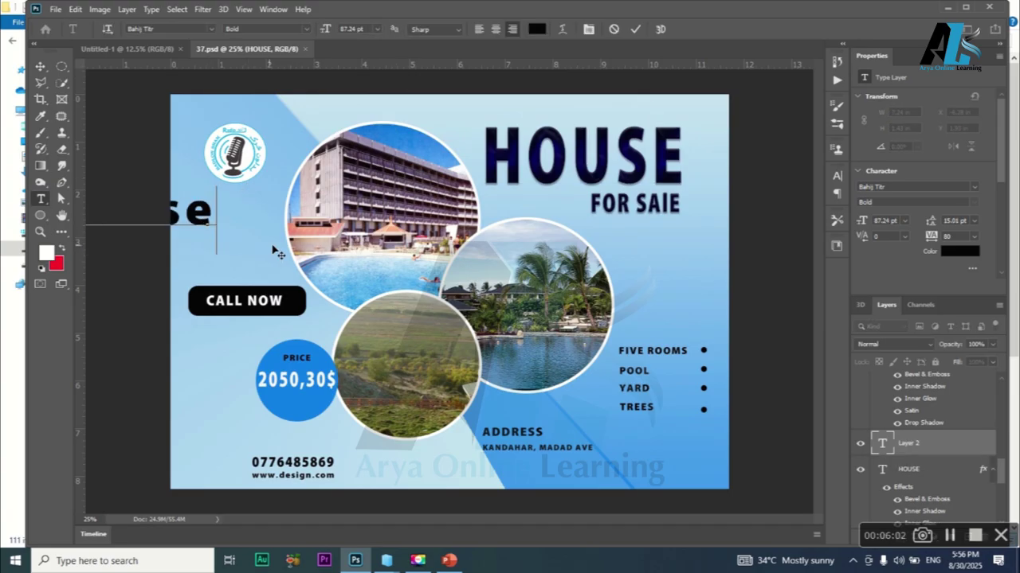
double_click(221, 229)
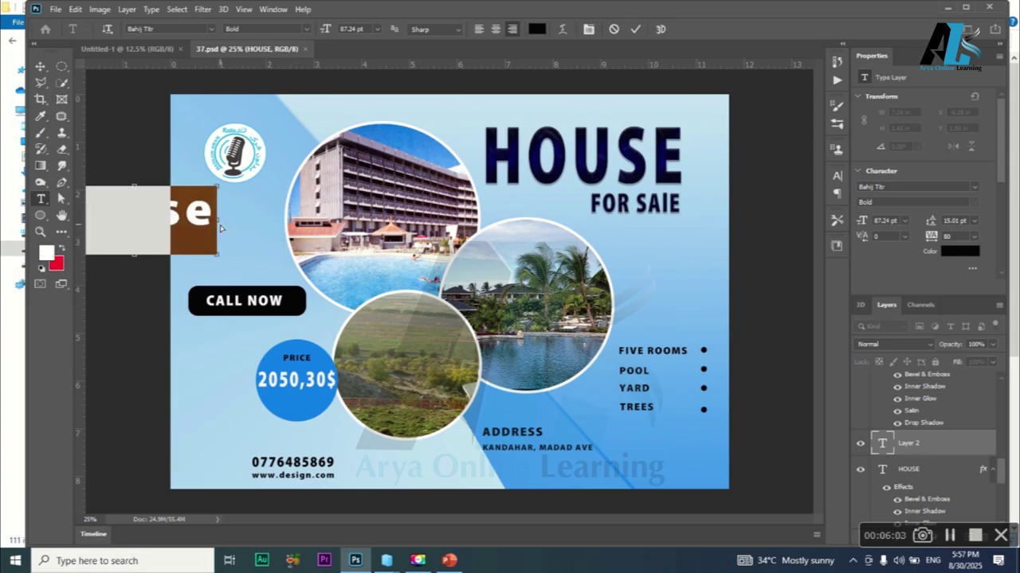
left_click(40, 67)
left_click_drag(195, 209, 329, 217)
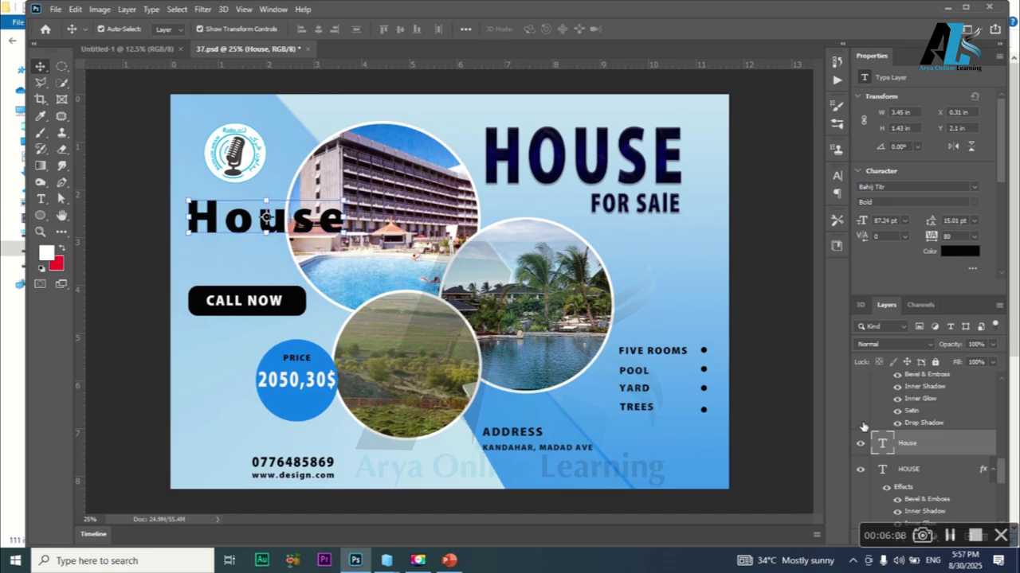
Apply Bevel & Emboss to the new House text with depth 1000%, size 29 px and soften 10 px
right_click(908, 447)
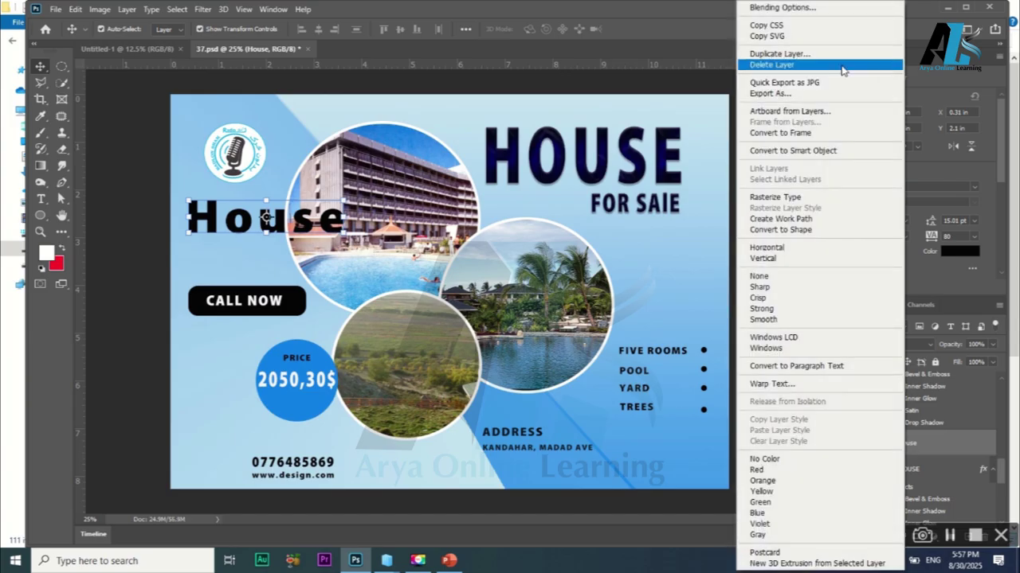
left_click(809, 9)
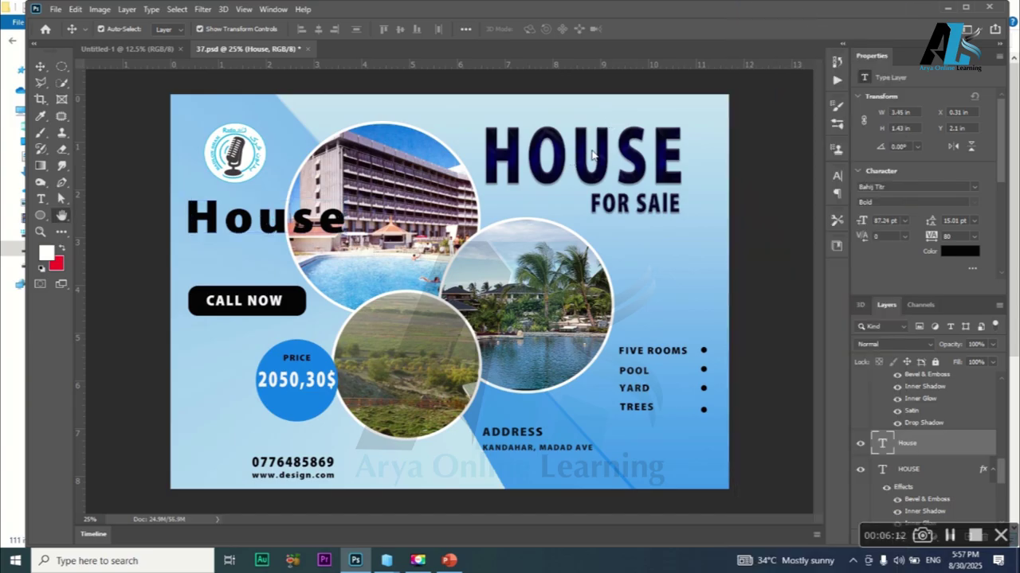
left_click(397, 92)
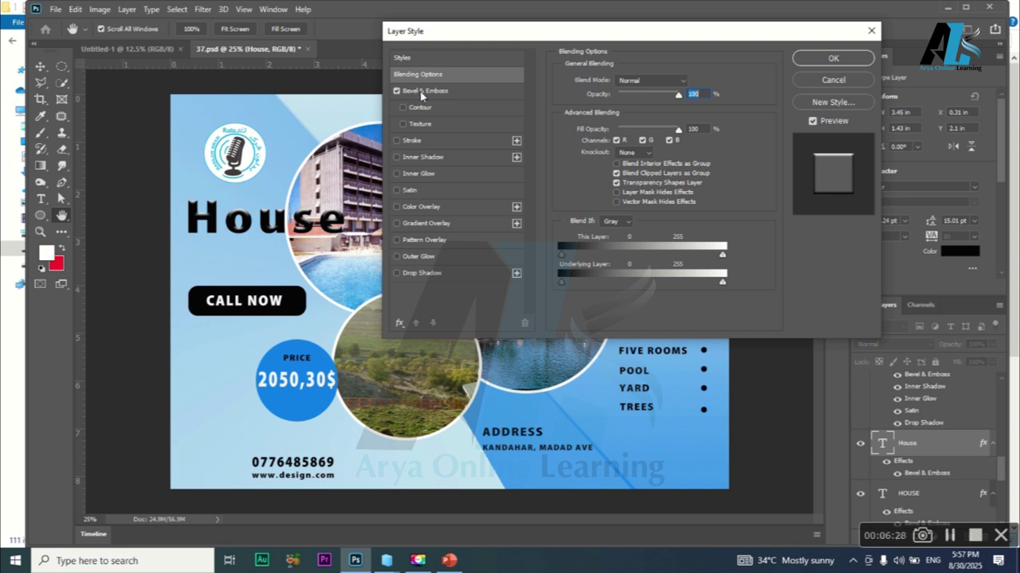
left_click(421, 92)
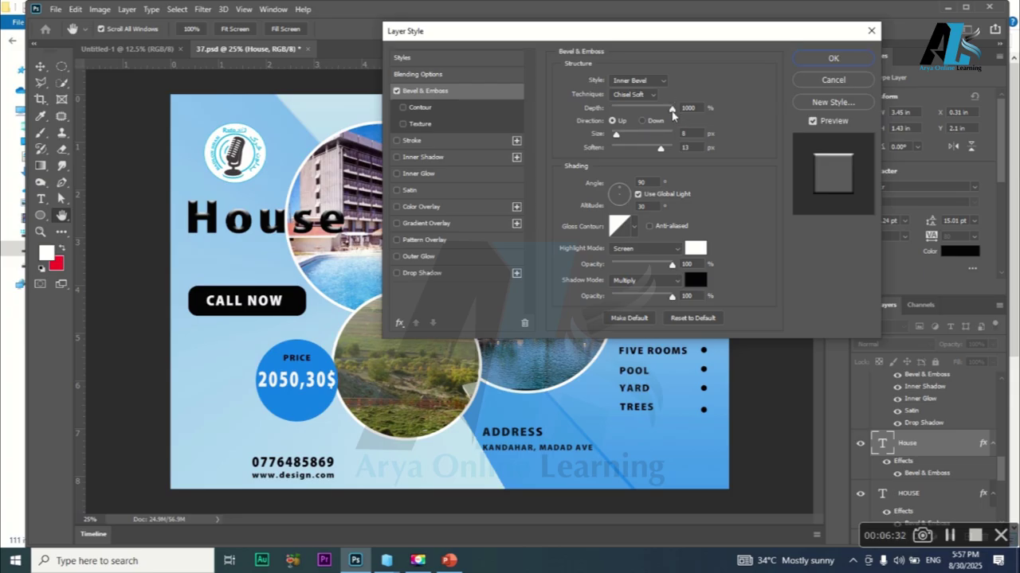
mouse_move(670, 109)
left_mouse_down()
mouse_move(616, 112)
mouse_move(675, 109)
left_mouse_up()
left_click_drag(616, 137, 654, 153)
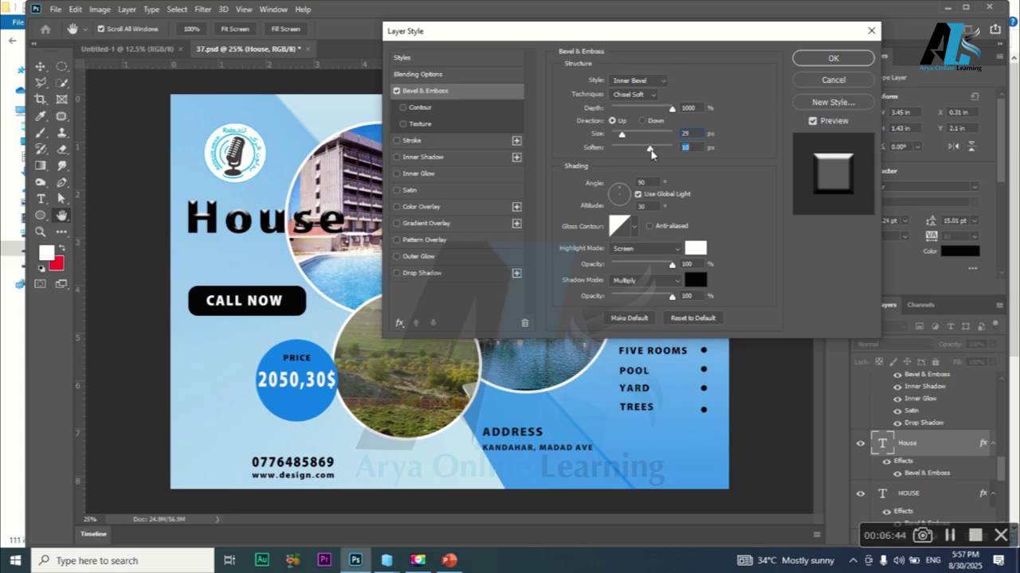
left_click(619, 226)
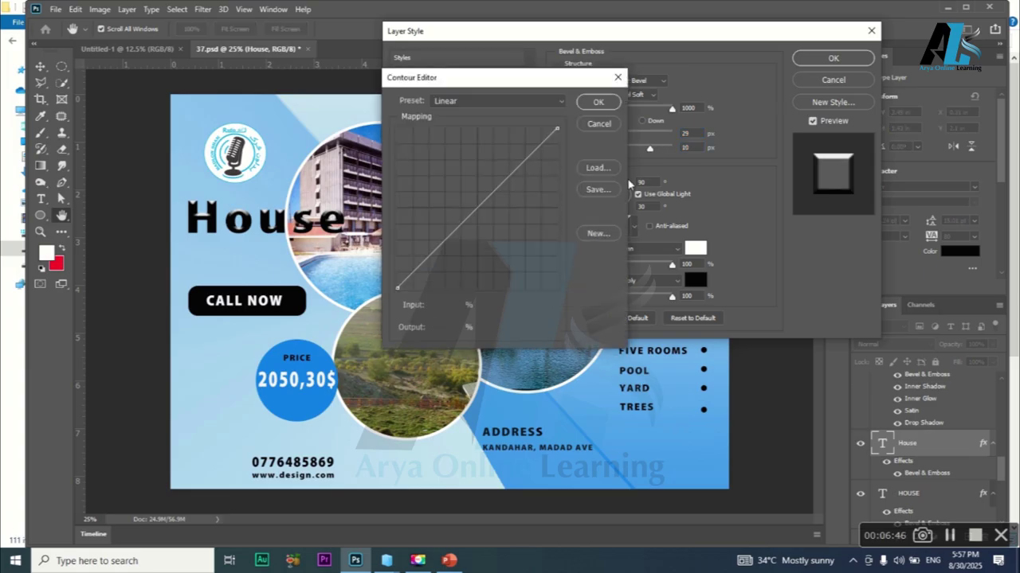
left_click(600, 125)
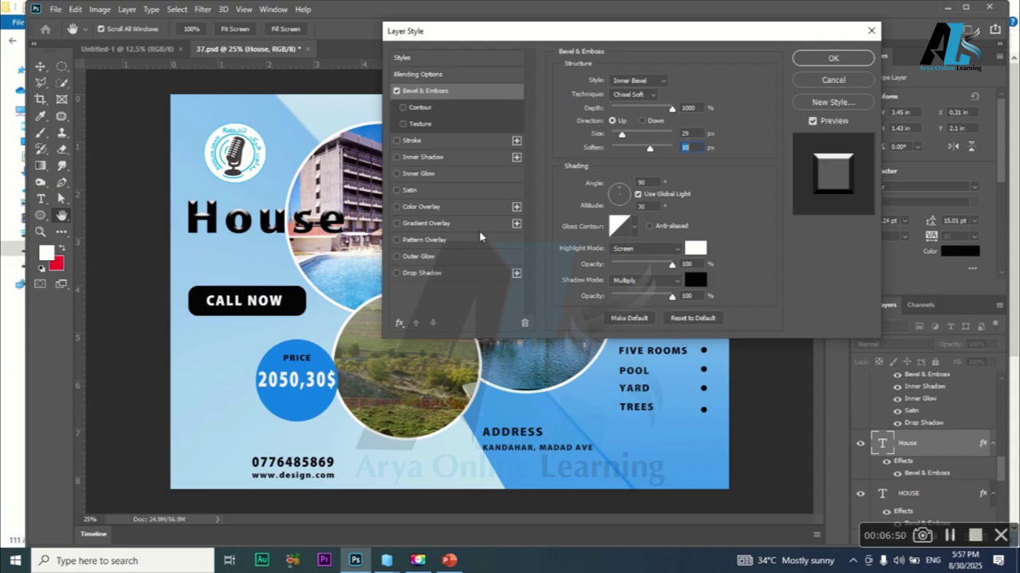
left_click(618, 226)
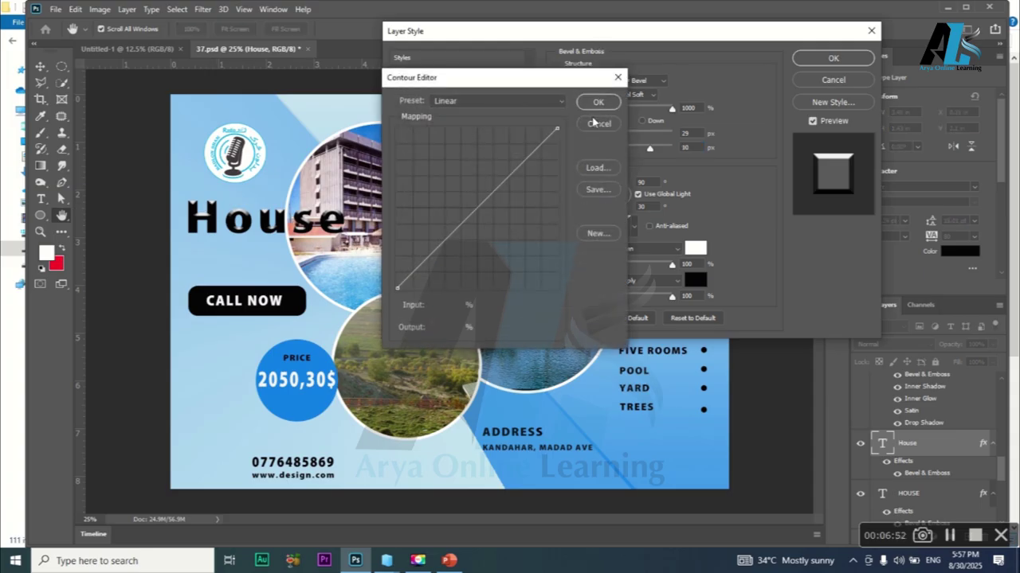
left_click(599, 123)
Set the bevel's highlight colour to red and its shadow colour to dark red
left_click(696, 248)
left_click(773, 109)
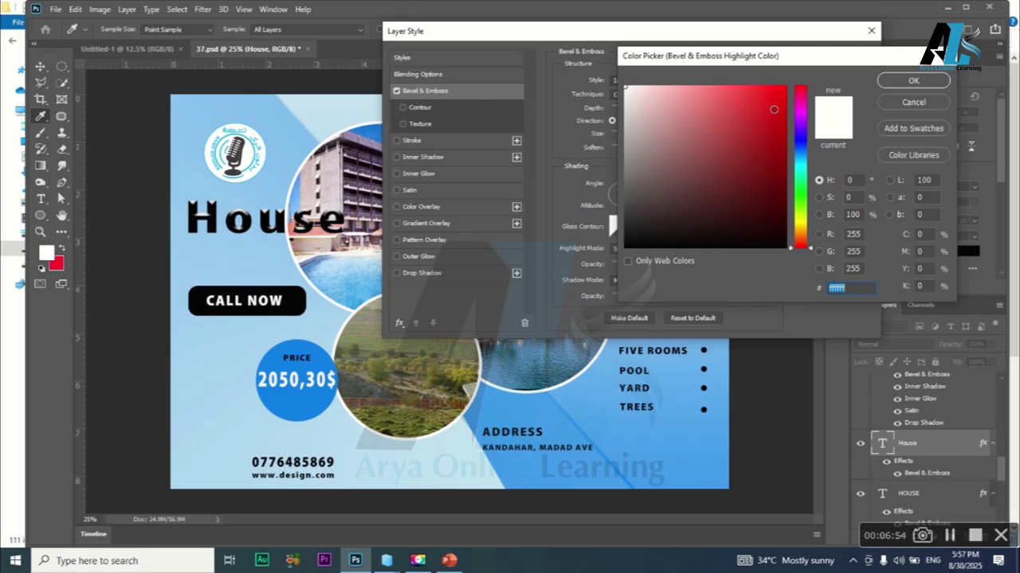
left_click(912, 82)
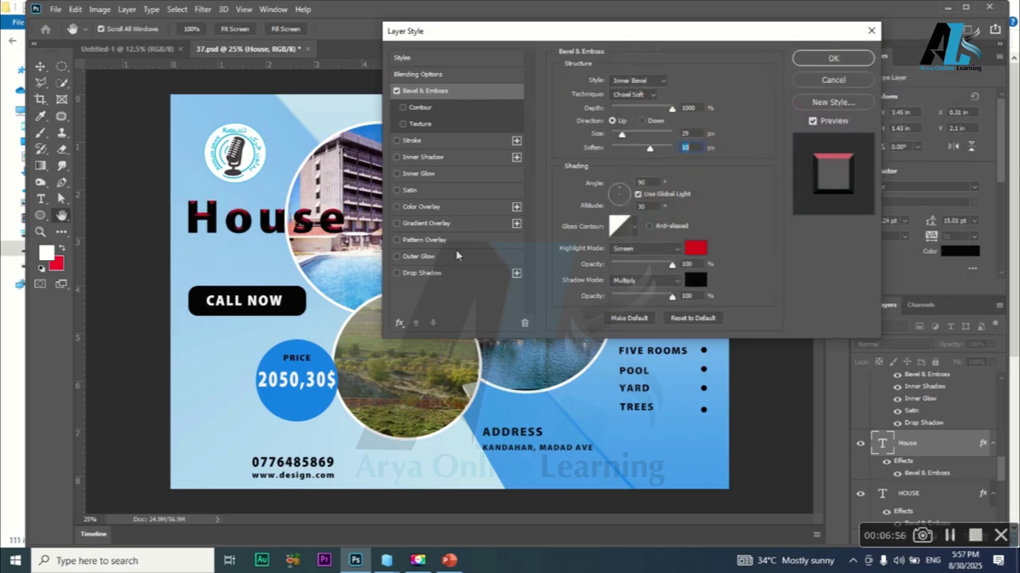
left_click(701, 283)
left_click(783, 126)
left_click(912, 80)
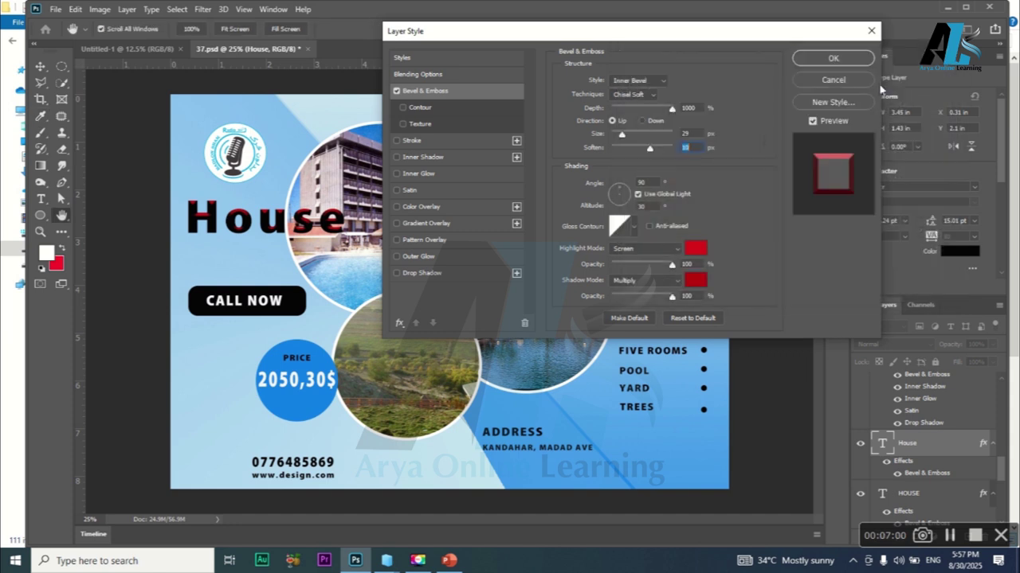
Try Normal, Linear Dodge (Add), Multiply and Linear Light among the bevel's shadow blend modes, settling on Normal
left_click(647, 283)
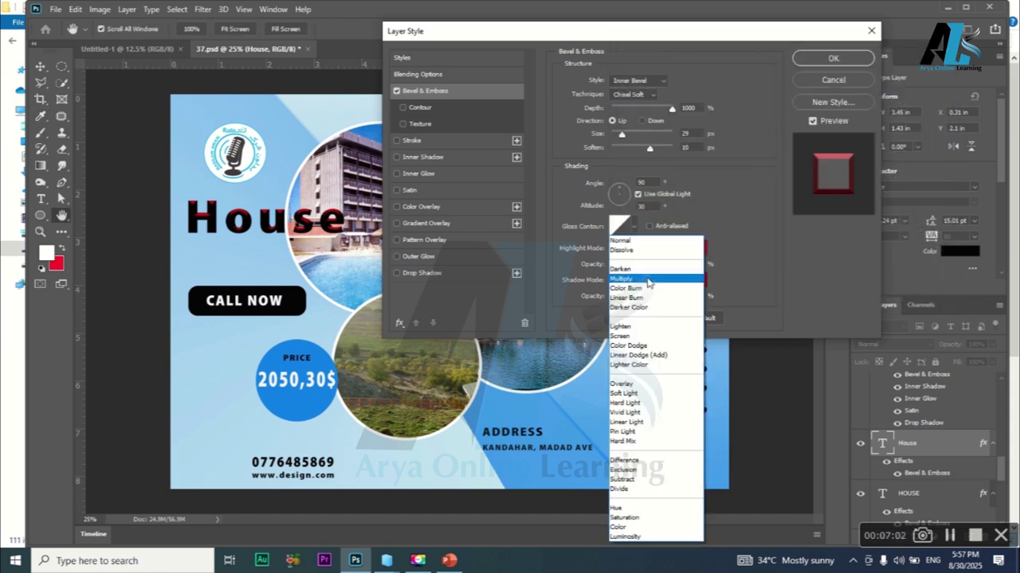
left_click(620, 243)
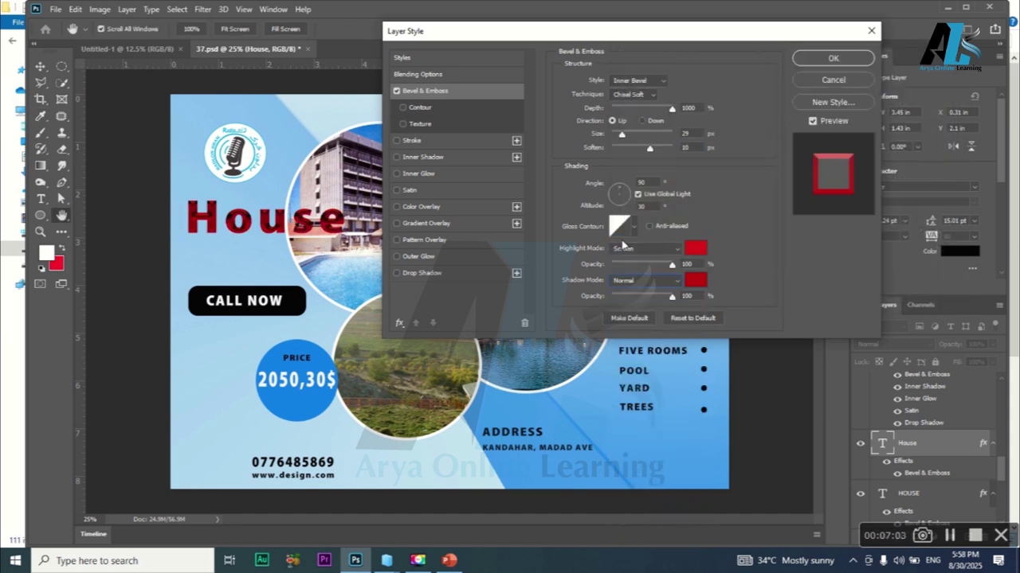
left_click(635, 281)
left_click(638, 354)
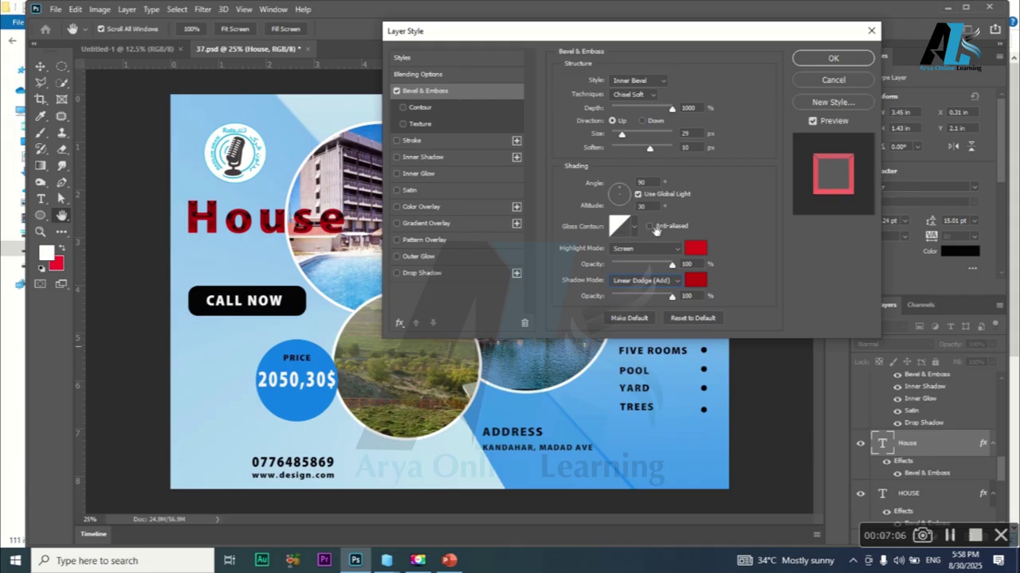
left_click(635, 284)
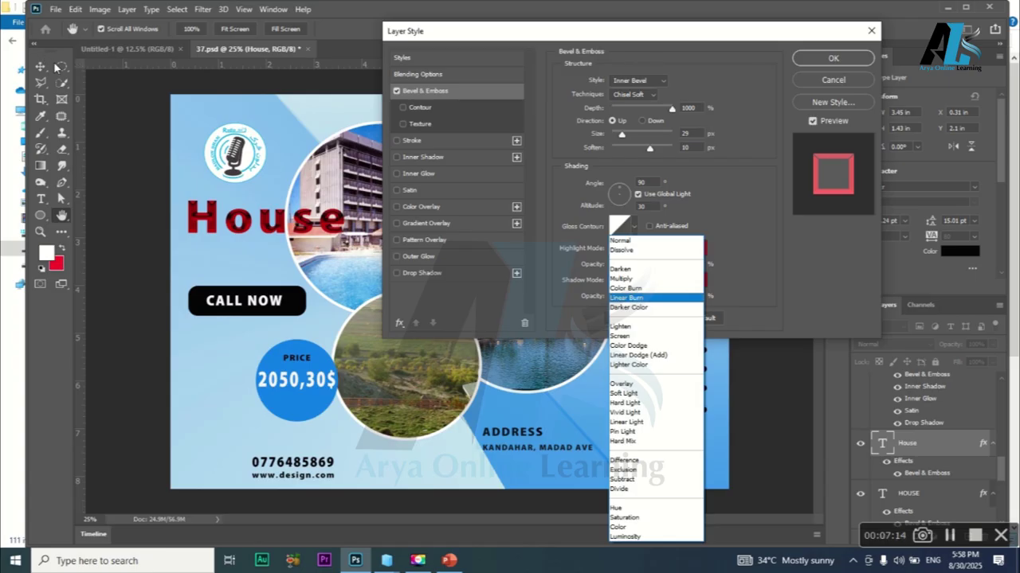
left_click(647, 288)
left_click(643, 281)
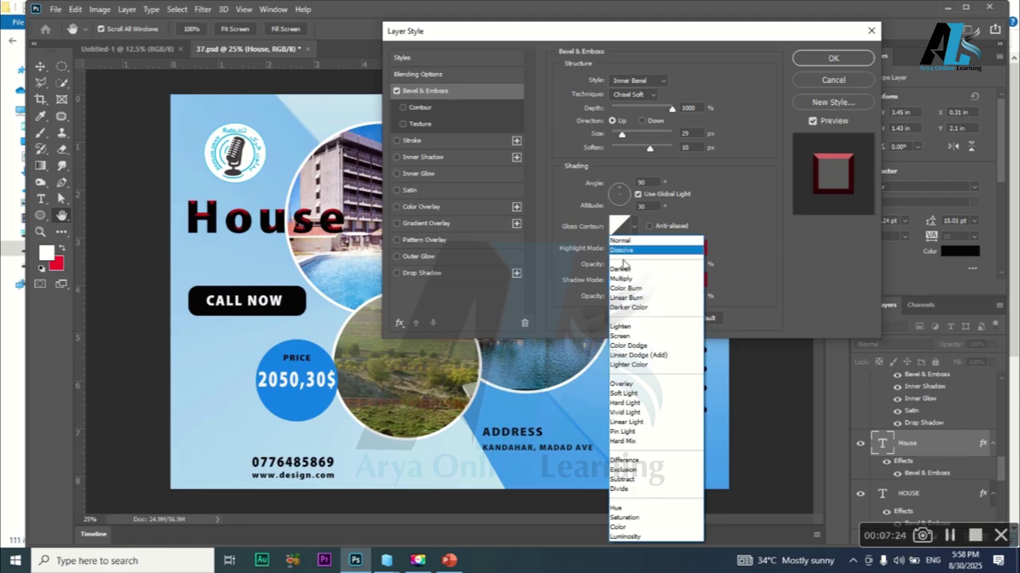
left_click(625, 280)
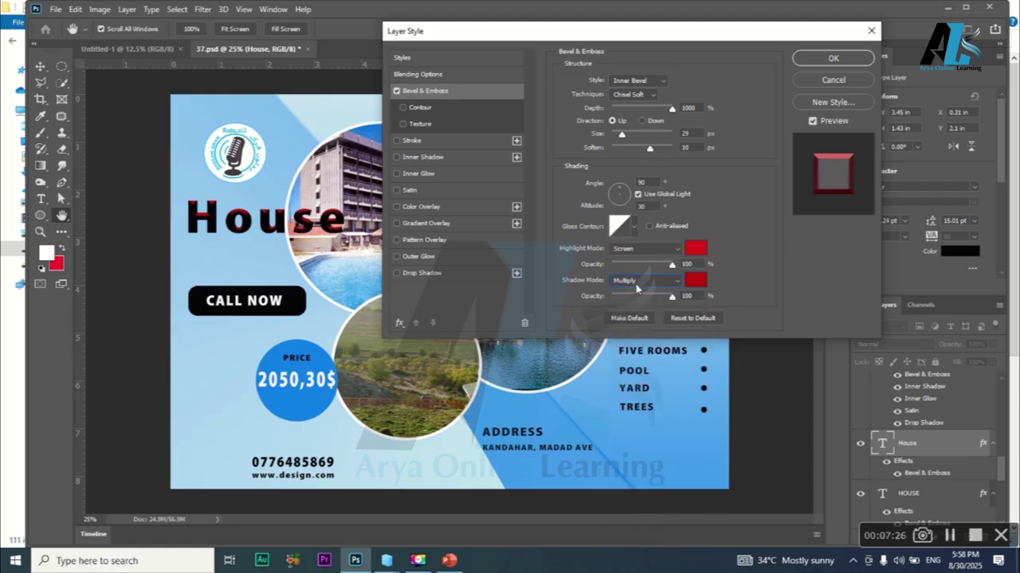
left_click(635, 282)
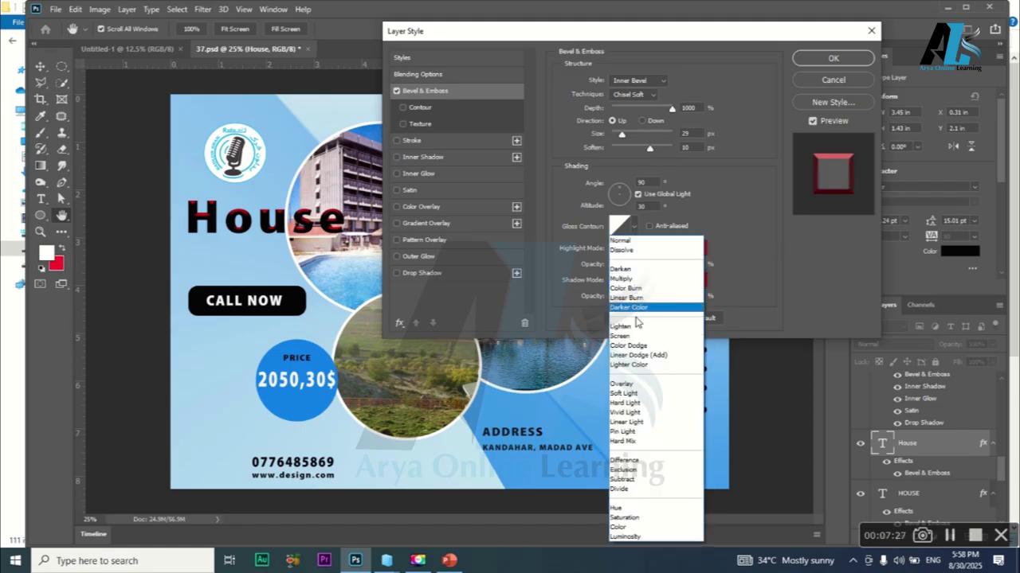
left_click(630, 424)
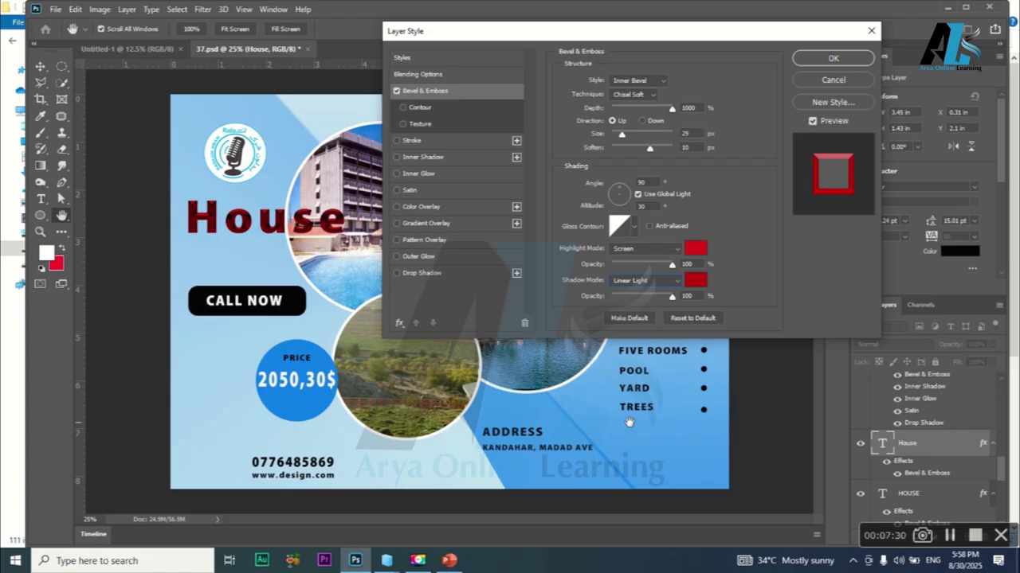
left_click(643, 279)
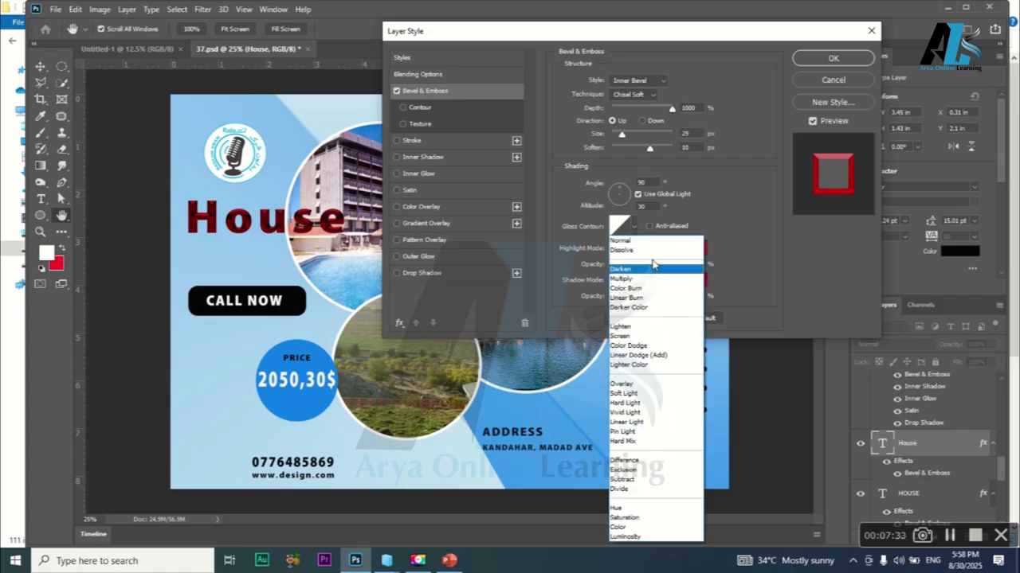
left_click(637, 244)
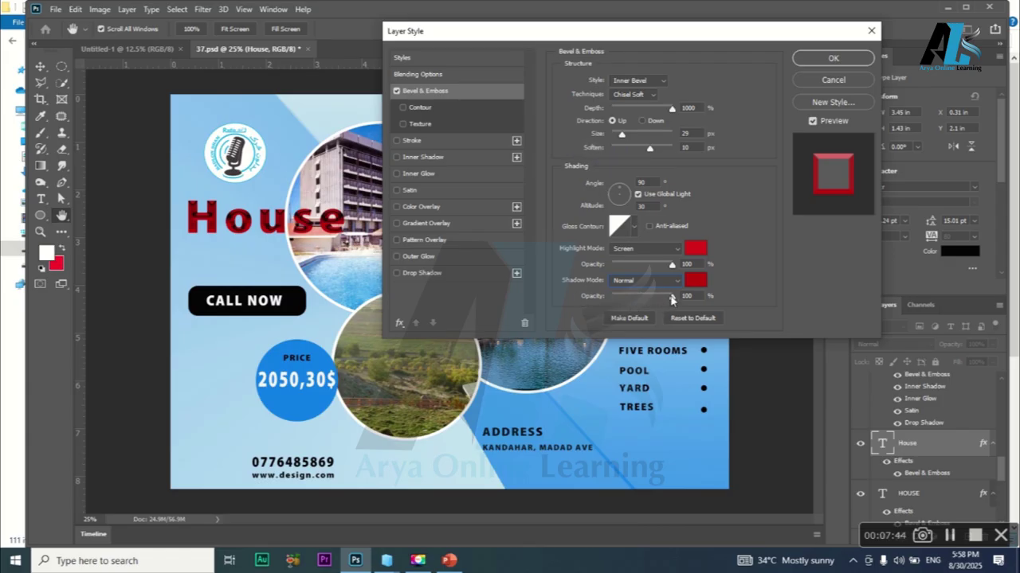
Try the bevel's shadow opacity at 25% and 100%, and settle on 83%
left_click_drag(672, 299, 626, 299)
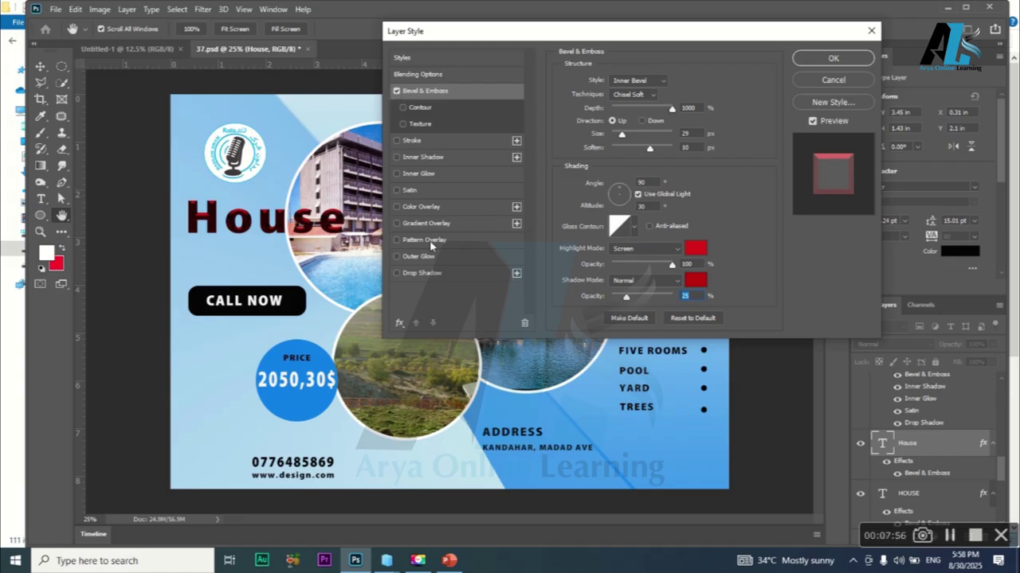
left_click_drag(626, 298, 676, 296)
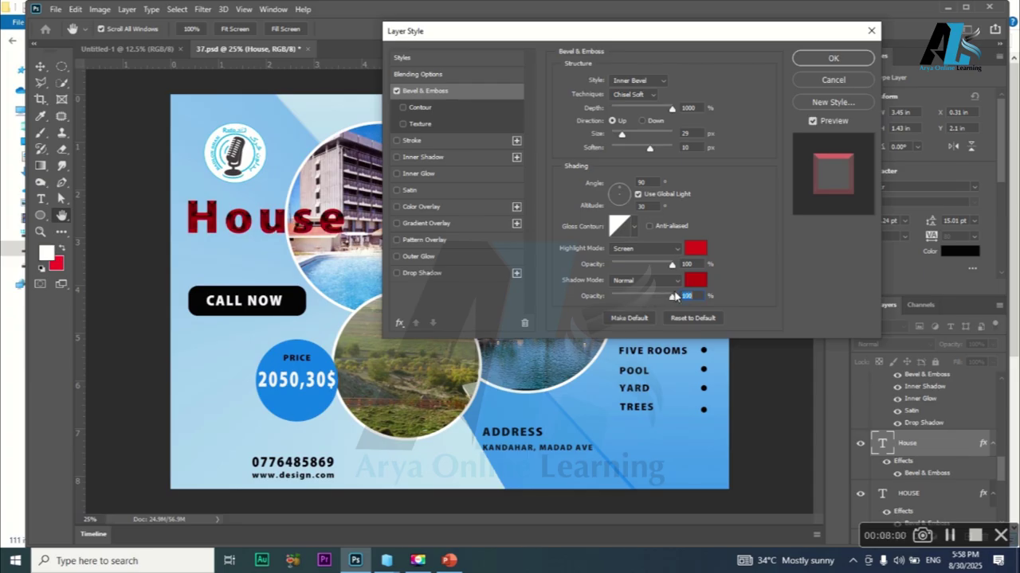
mouse_move(675, 297)
left_mouse_down()
mouse_move(611, 297)
mouse_move(663, 298)
left_mouse_up()
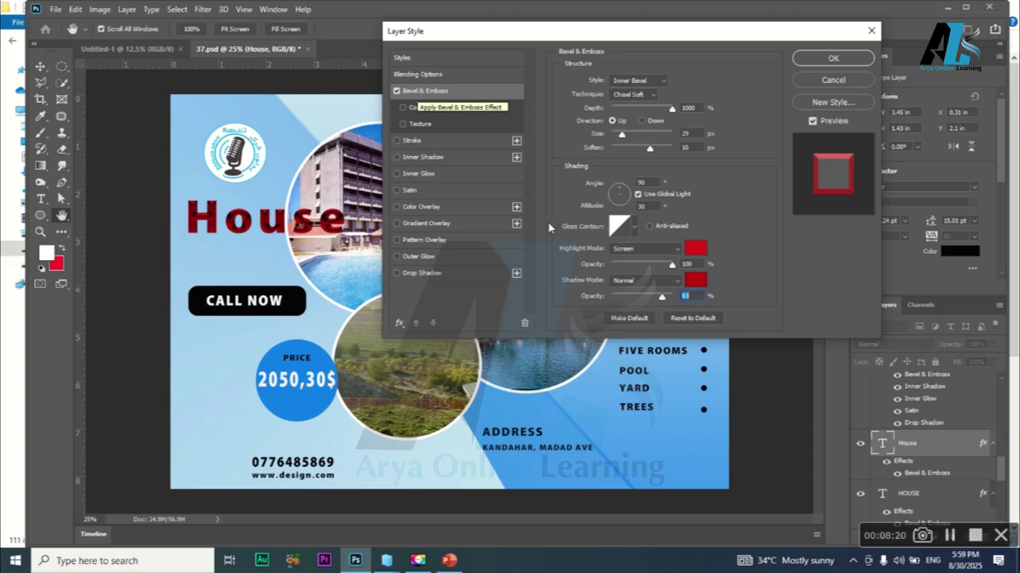
Reset the Bevel & Emboss settings to their defaults and set size to 51 px and depth to 511%
left_click(678, 318)
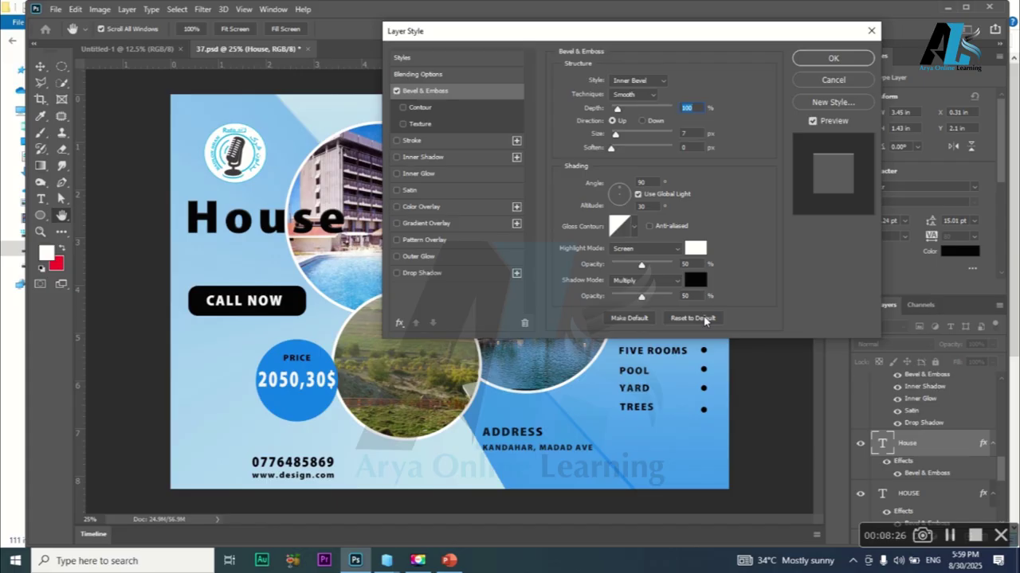
left_click_drag(619, 137, 642, 111)
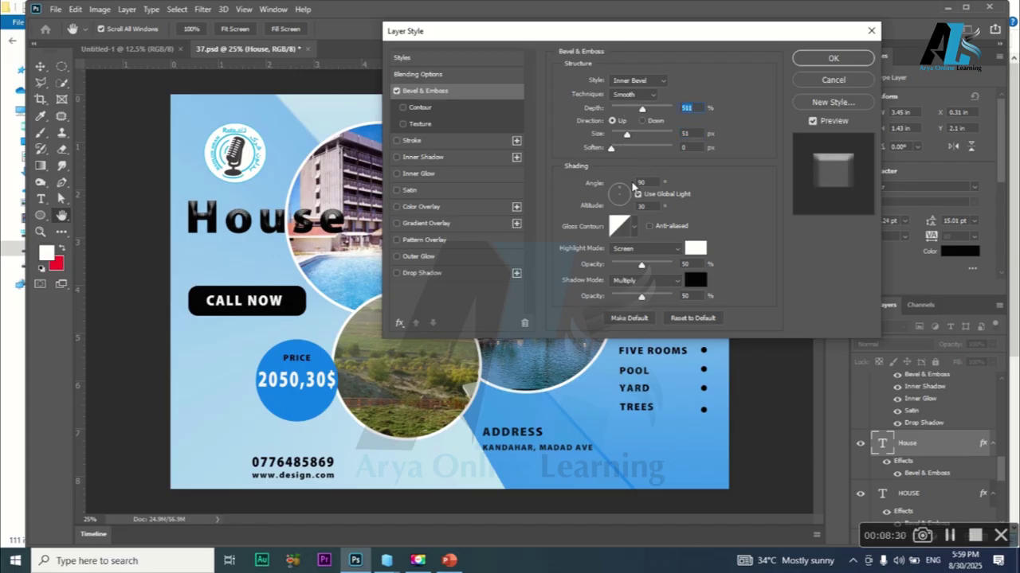
Apply the bevel settings and enable the Stroke effect in the House text layer's style, showing its settings
left_click(831, 59)
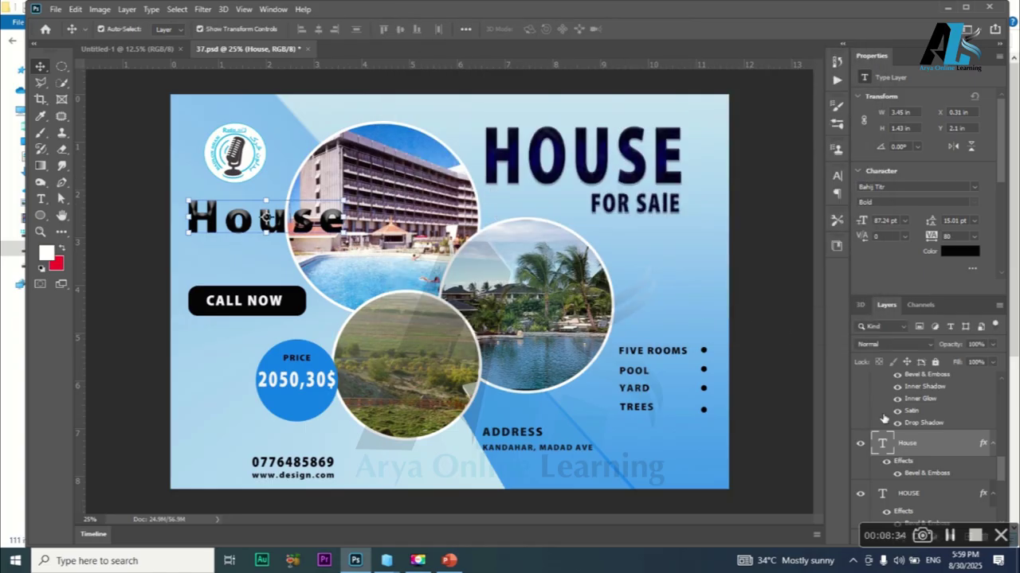
right_click(904, 445)
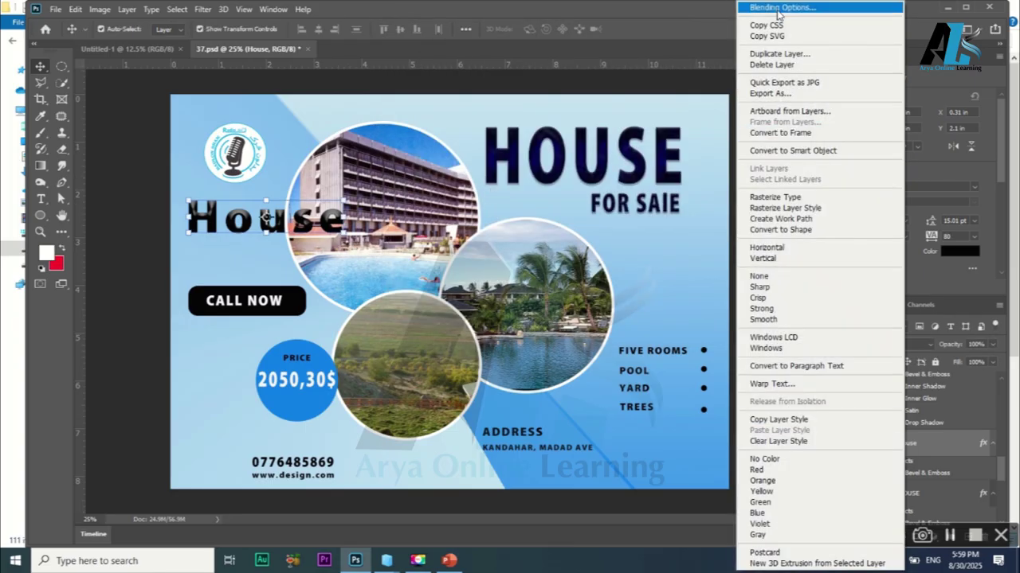
left_click(462, 119)
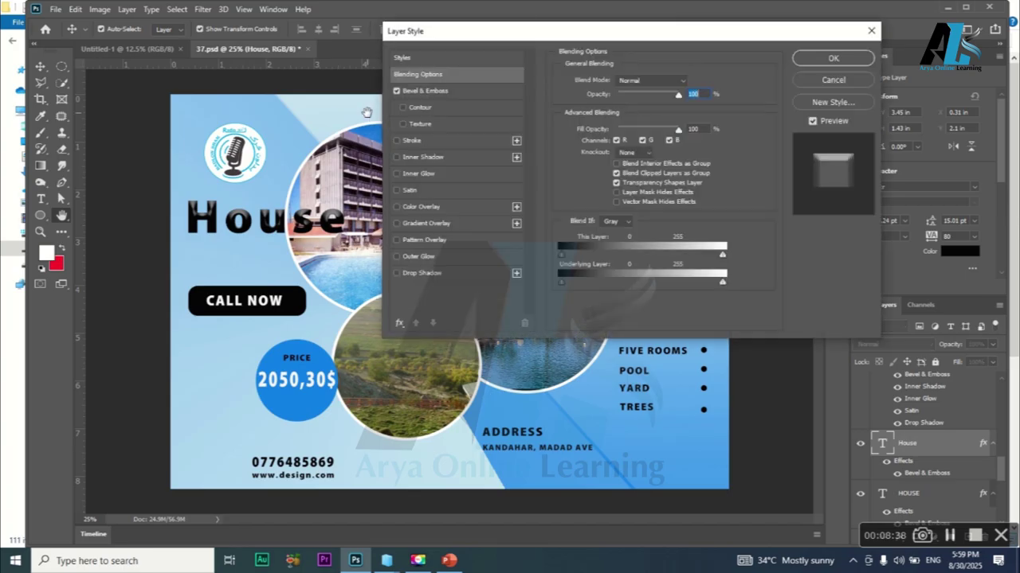
left_click(451, 91)
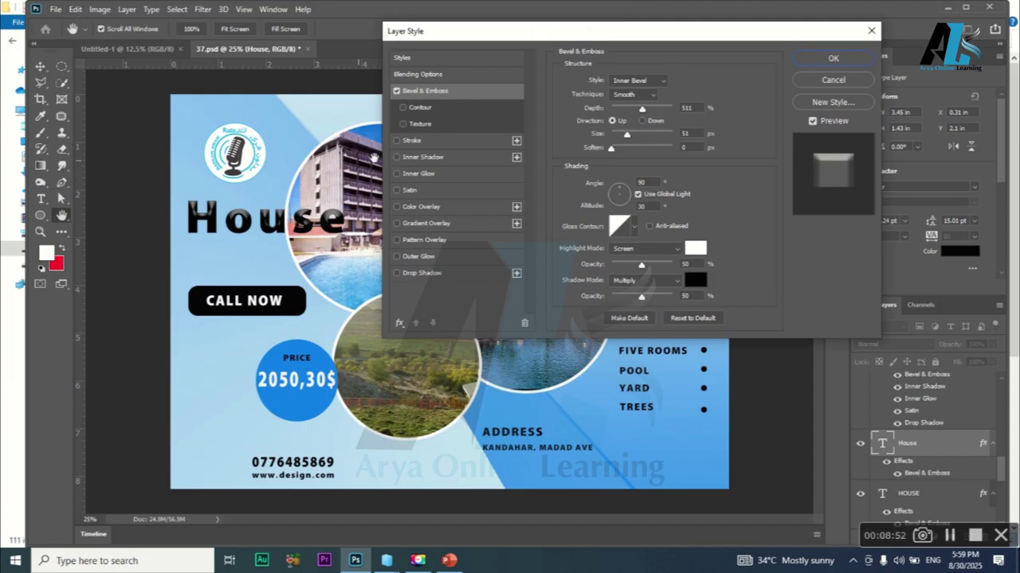
left_click(397, 141)
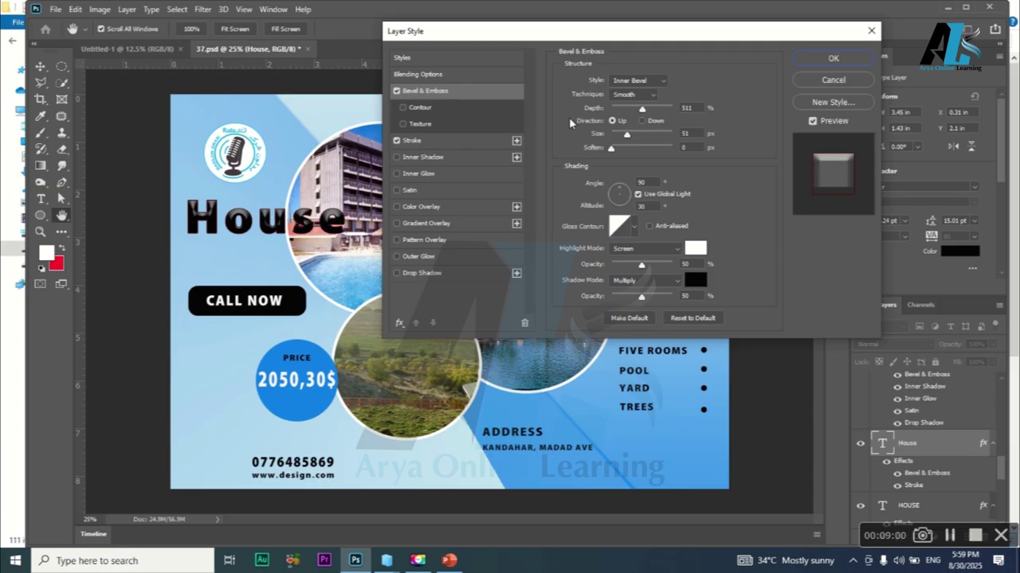
left_click(451, 141)
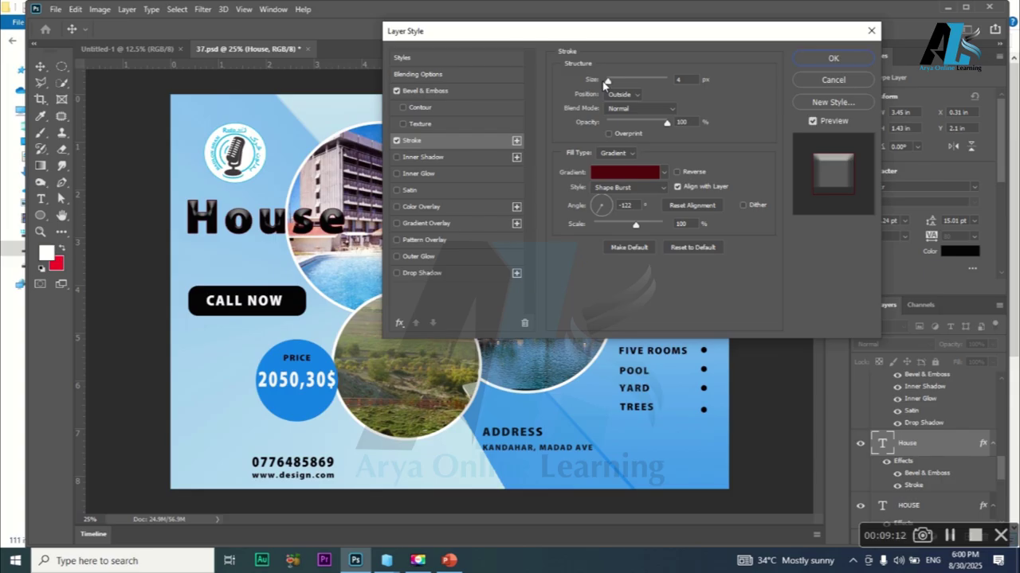
Set the stroke size to 18 px and check its Position and Blend Mode options, keeping Outside and Normal
left_click(611, 173)
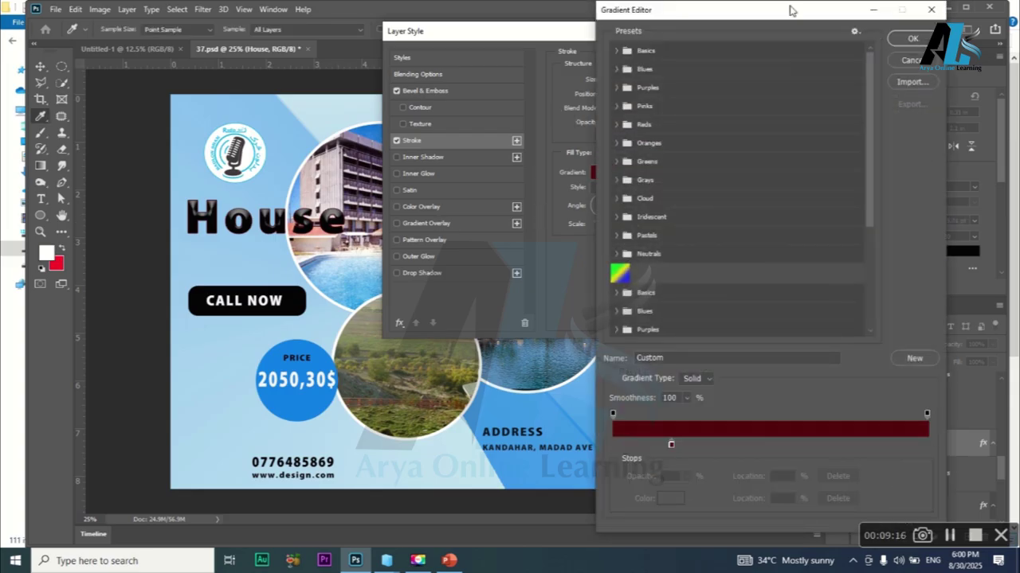
left_click(924, 36)
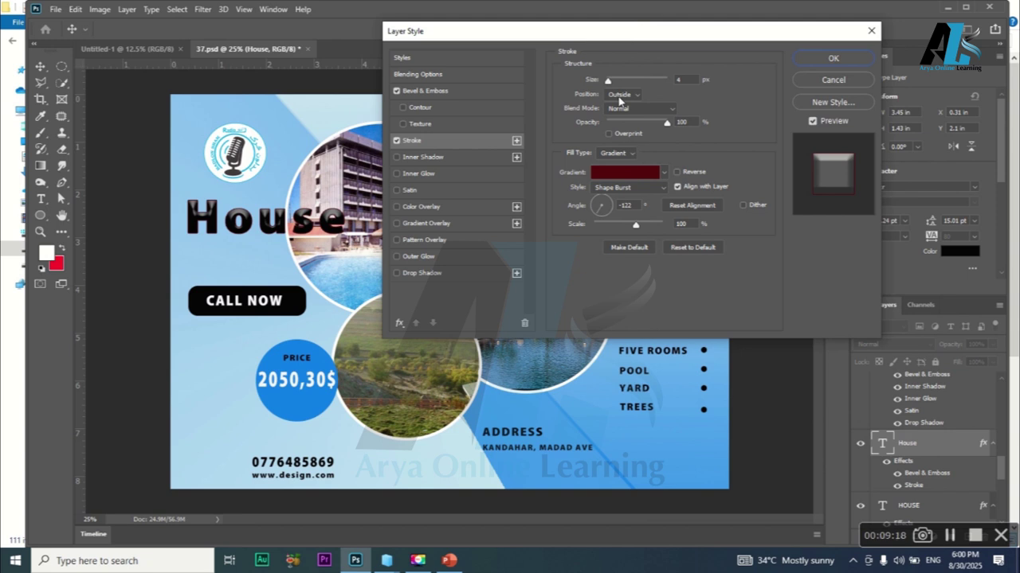
mouse_move(607, 82)
left_mouse_down()
mouse_move(629, 83)
mouse_move(615, 81)
left_mouse_up()
left_click(626, 96)
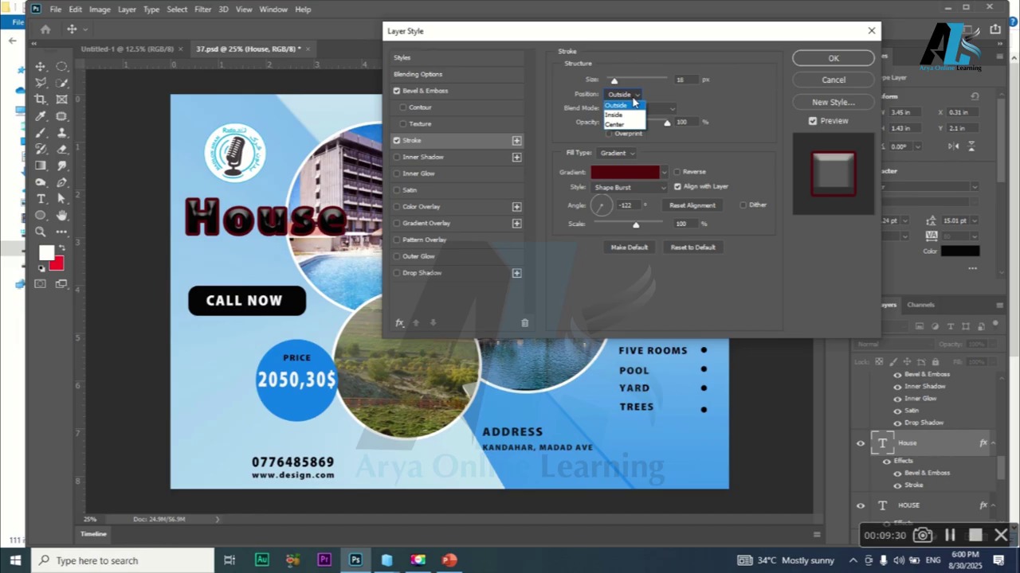
left_click(634, 101)
left_click(636, 108)
left_click(639, 109)
left_click(642, 110)
left_click(637, 118)
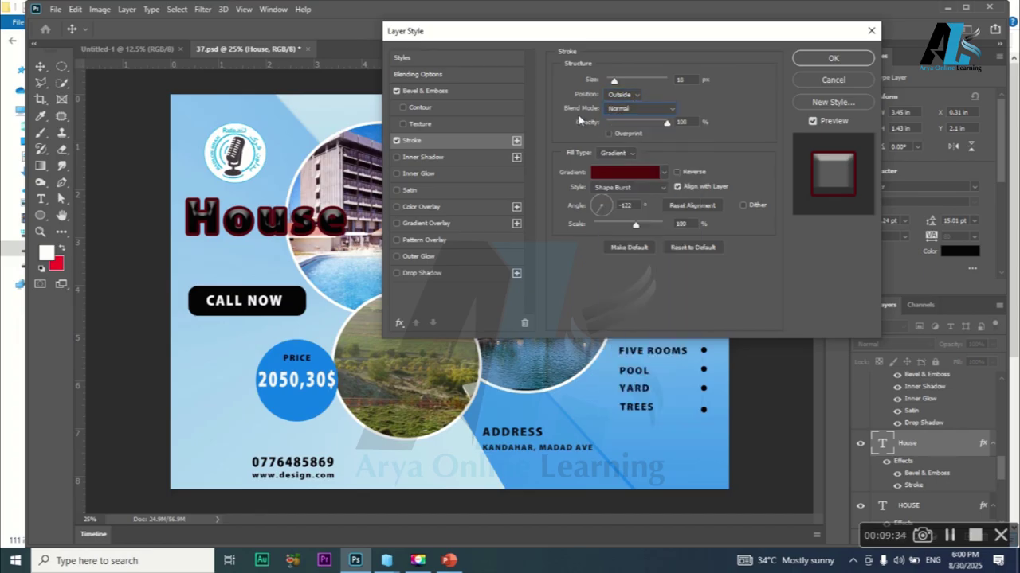
Add a white colour stop at 87% to the stroke's dark red gradient and apply the layer style
left_click(614, 153)
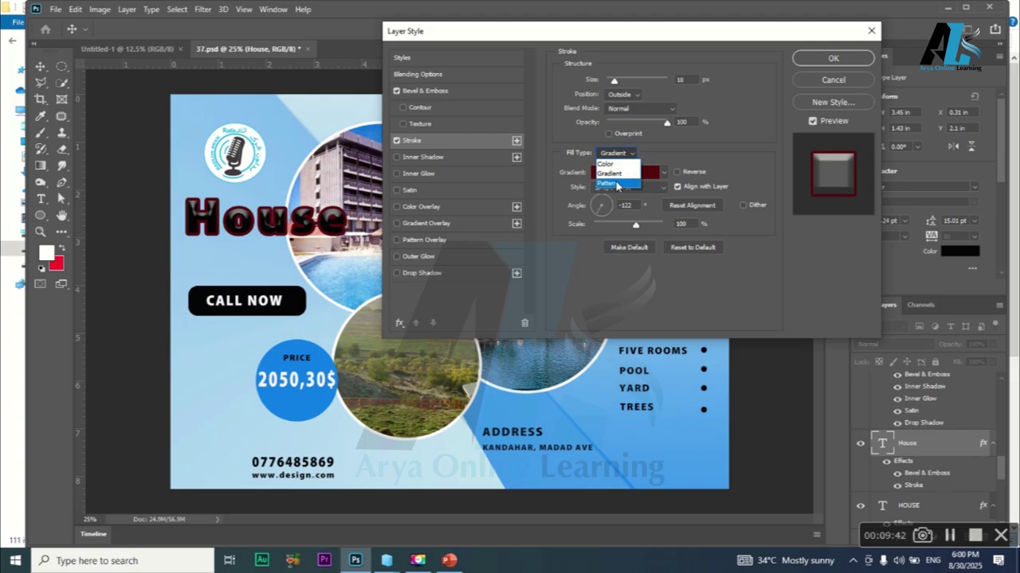
left_click(611, 173)
left_click(633, 170)
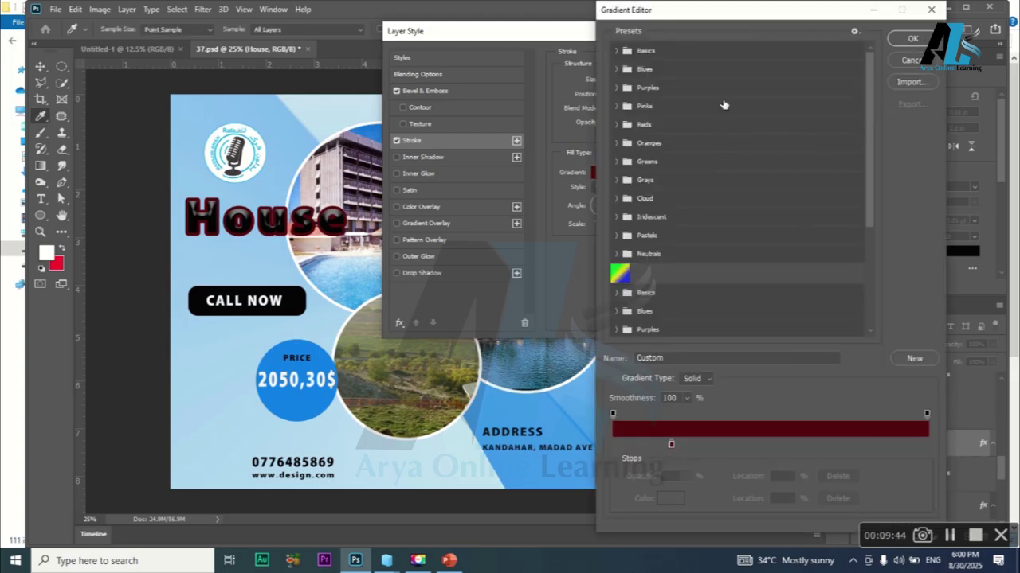
left_click(886, 444)
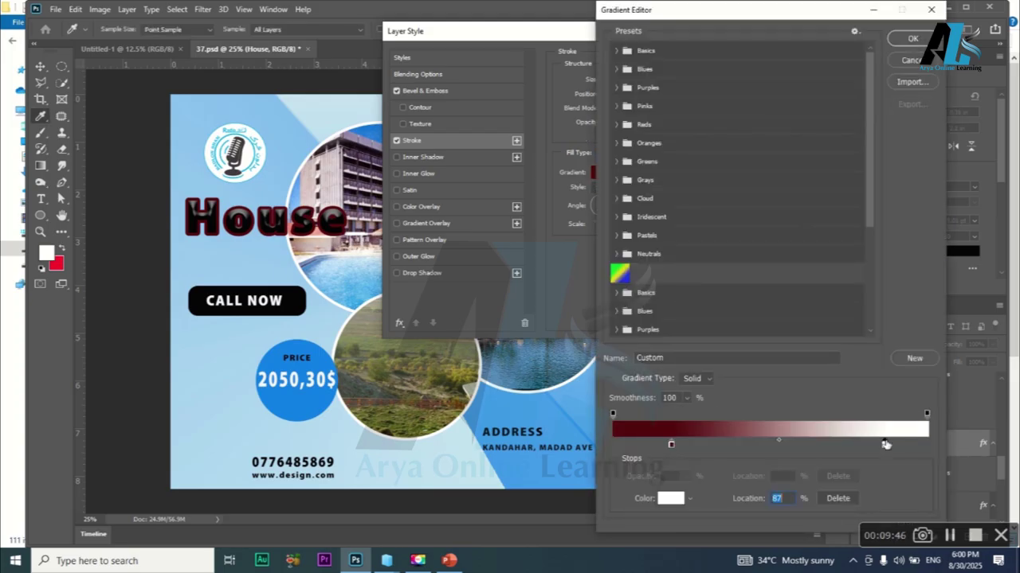
double_click(884, 444)
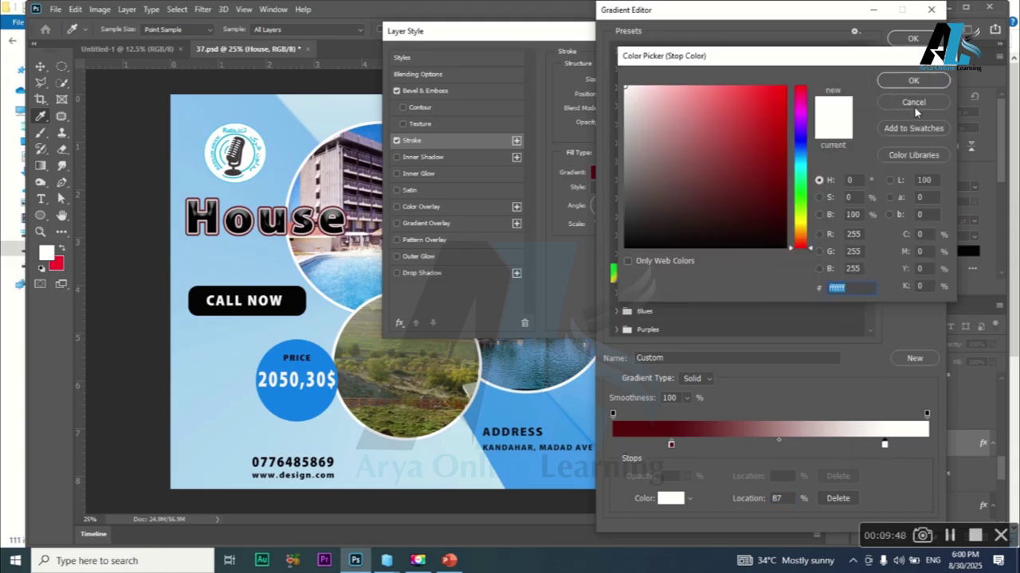
left_click(912, 80)
left_click(912, 38)
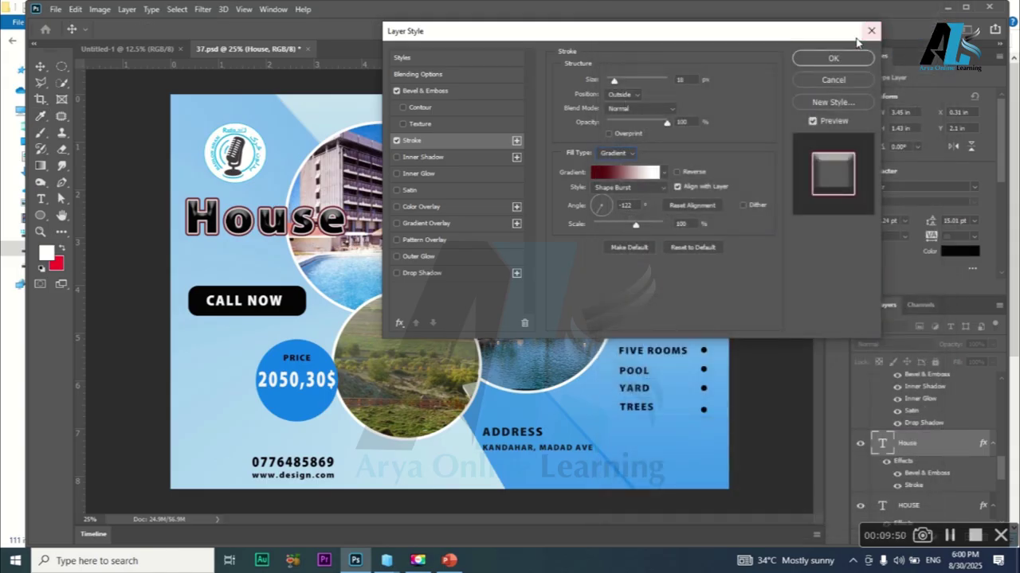
left_click(833, 58)
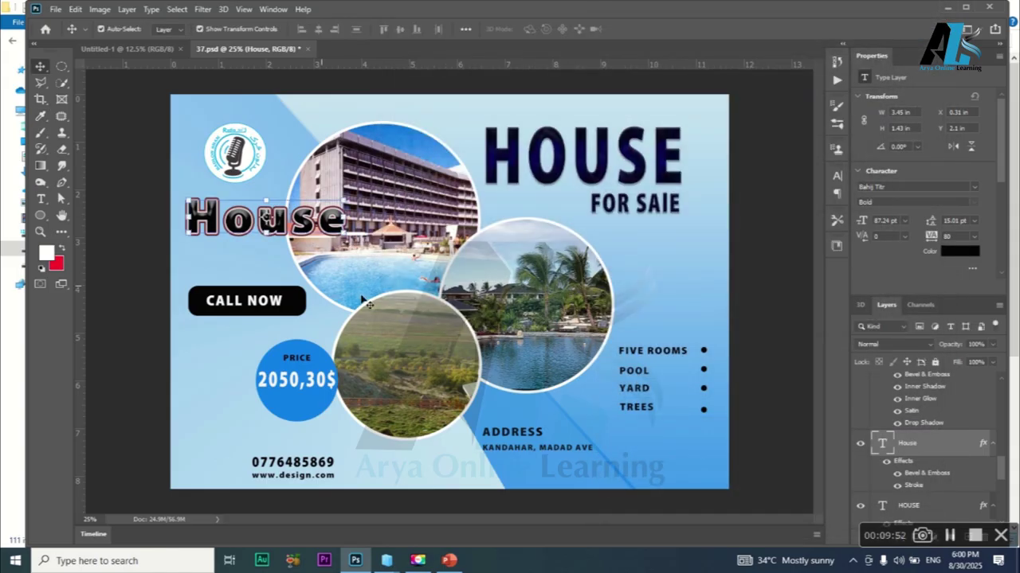
Reopen the House text layer's Stroke settings and set the stroke size to 81 px
right_click(953, 456)
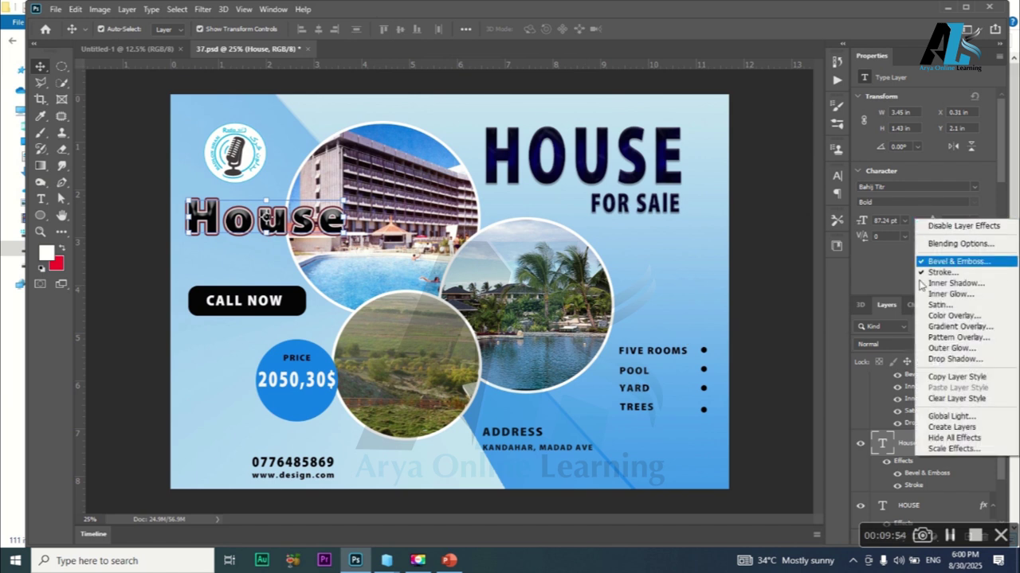
left_click(901, 438)
right_click(900, 441)
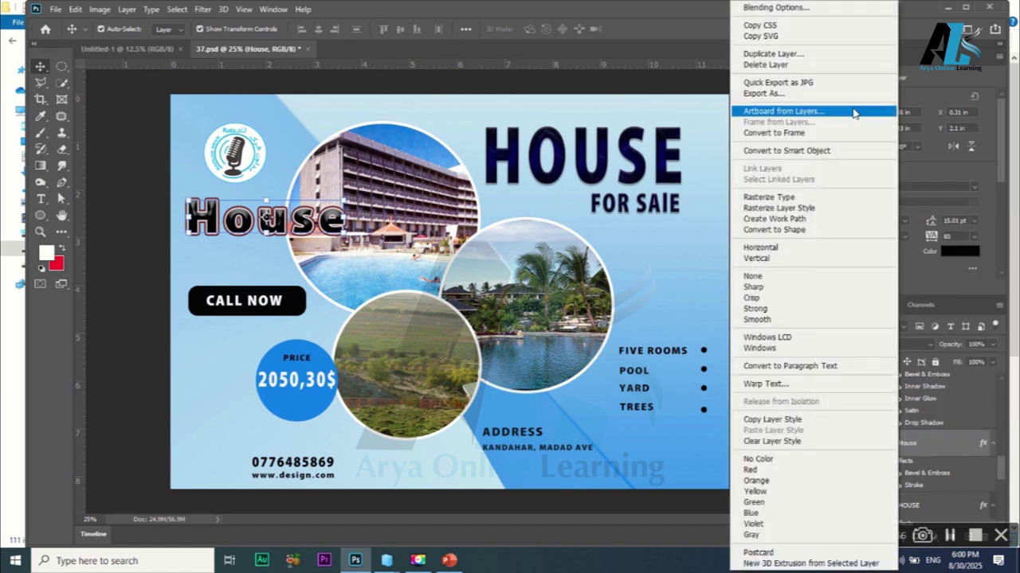
left_click(782, 10)
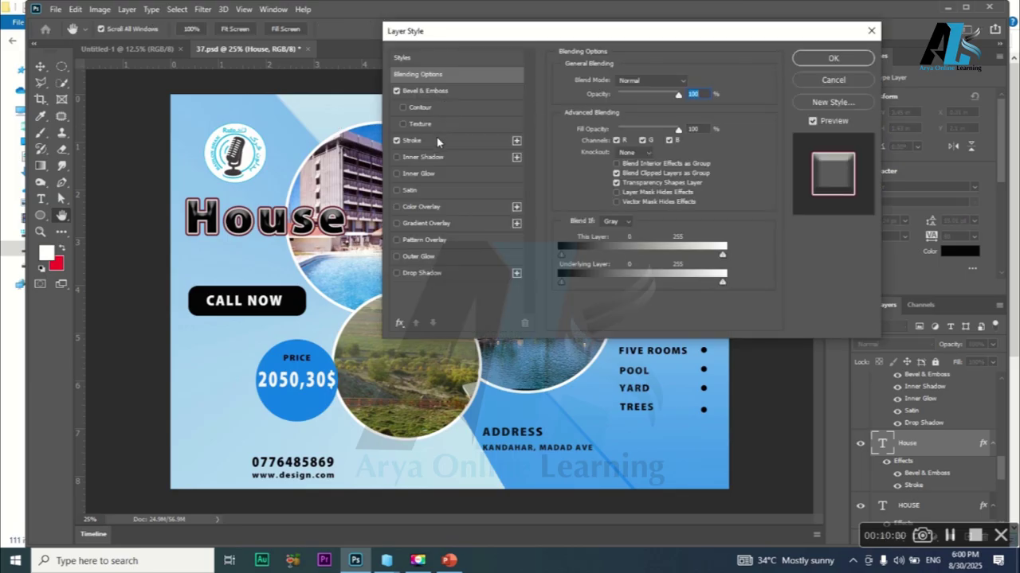
left_click(437, 141)
left_click_drag(615, 80, 629, 81)
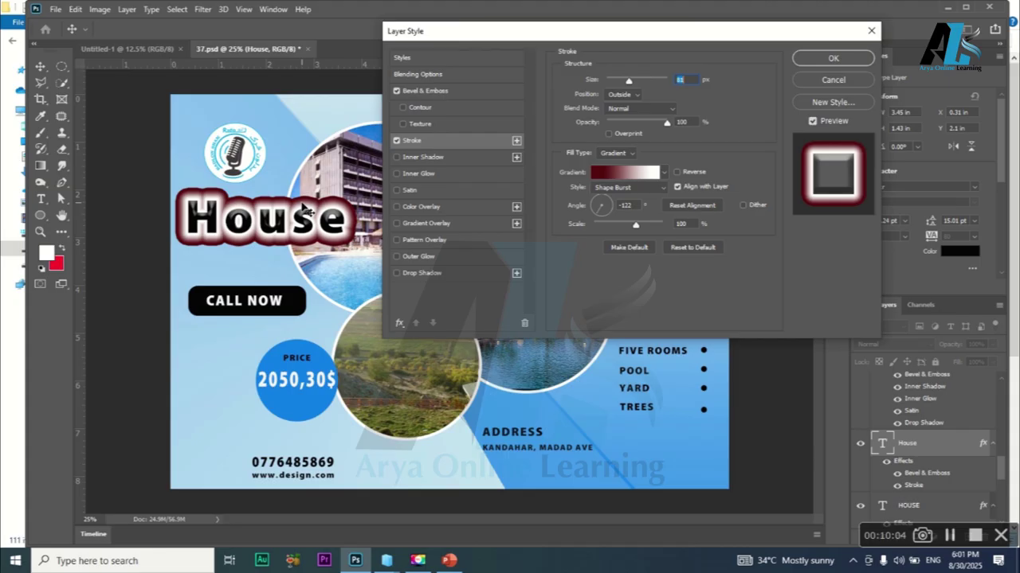
Try a Pattern fill with the blue hexagon pattern for the stroke, and settle on the orange Color fill
left_click(613, 153)
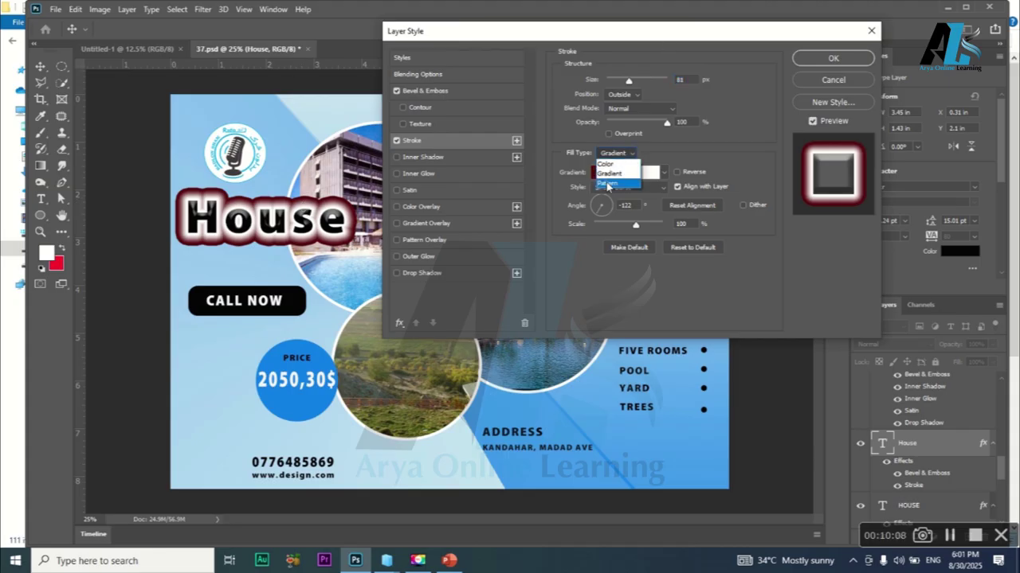
left_click(607, 184)
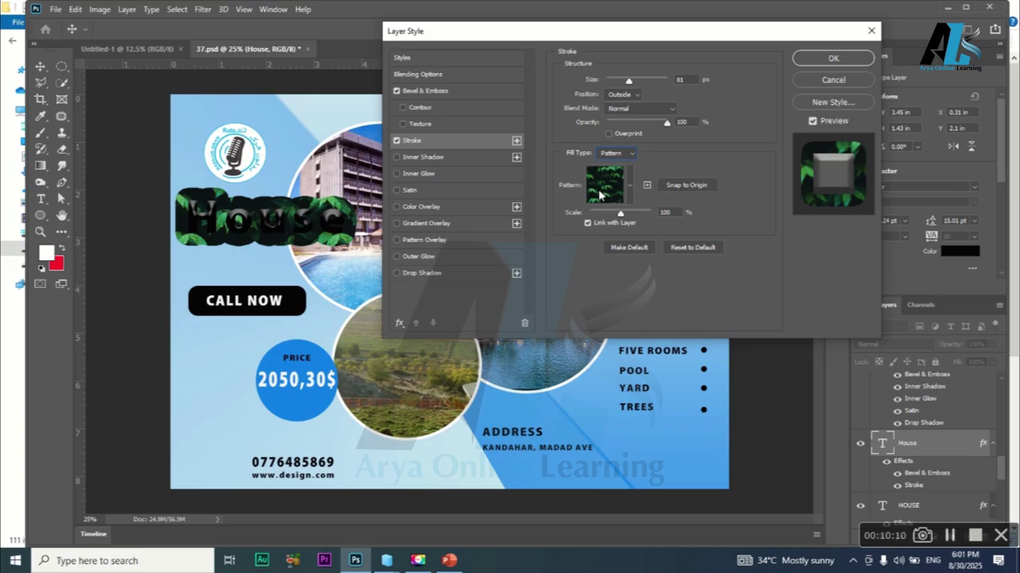
left_click(630, 187)
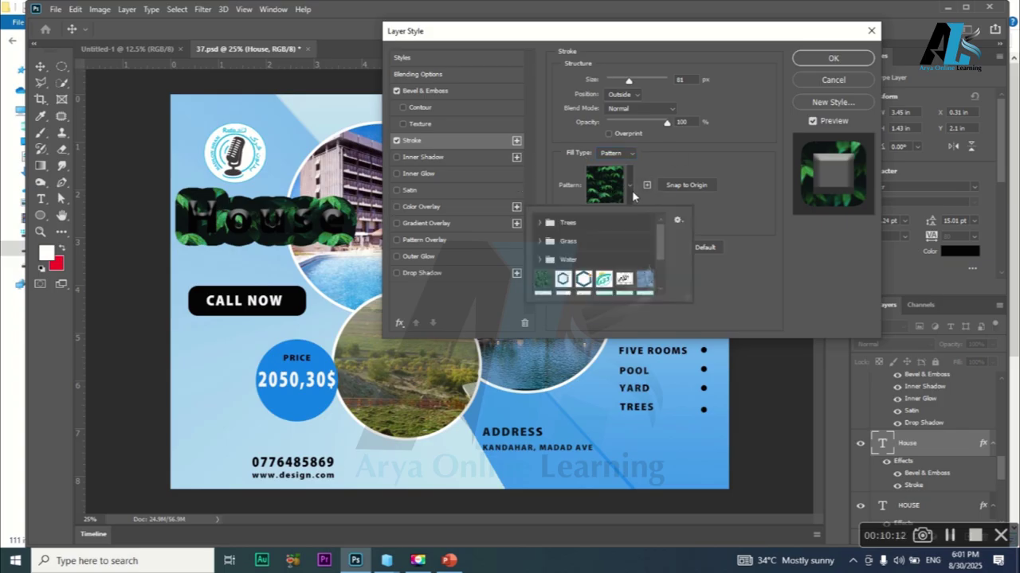
left_click(585, 282)
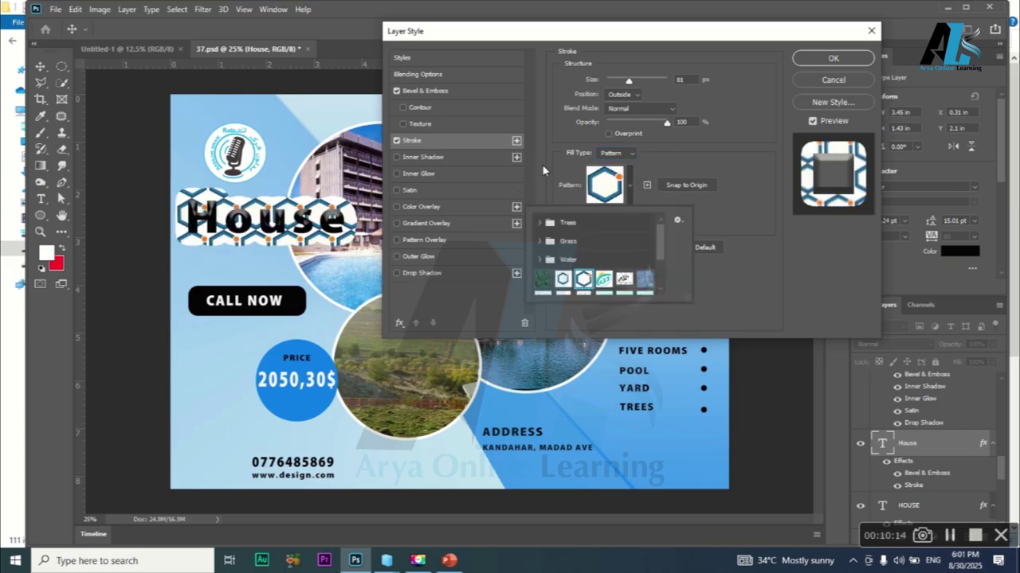
left_click(623, 152)
left_click(623, 152)
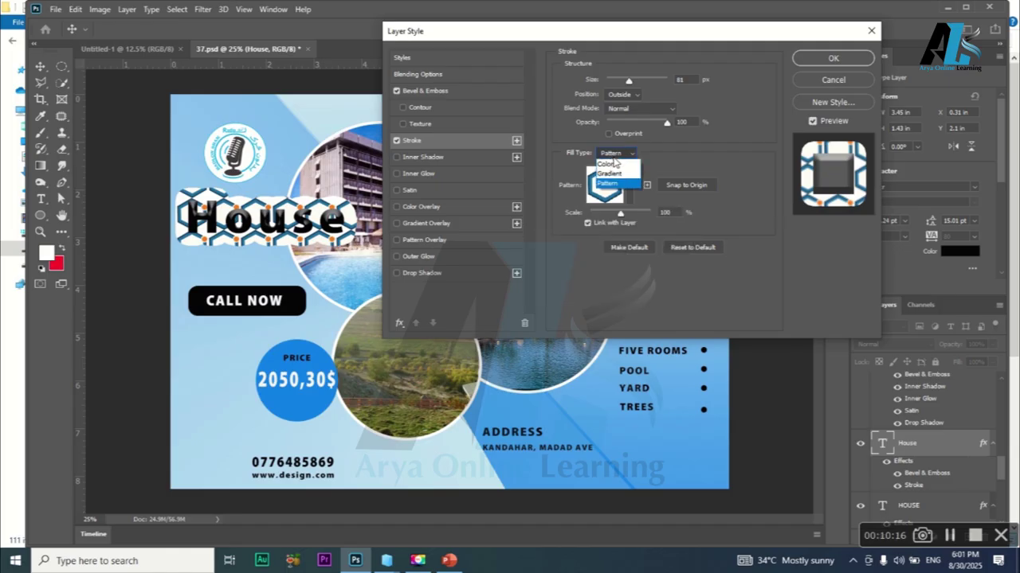
left_click(610, 163)
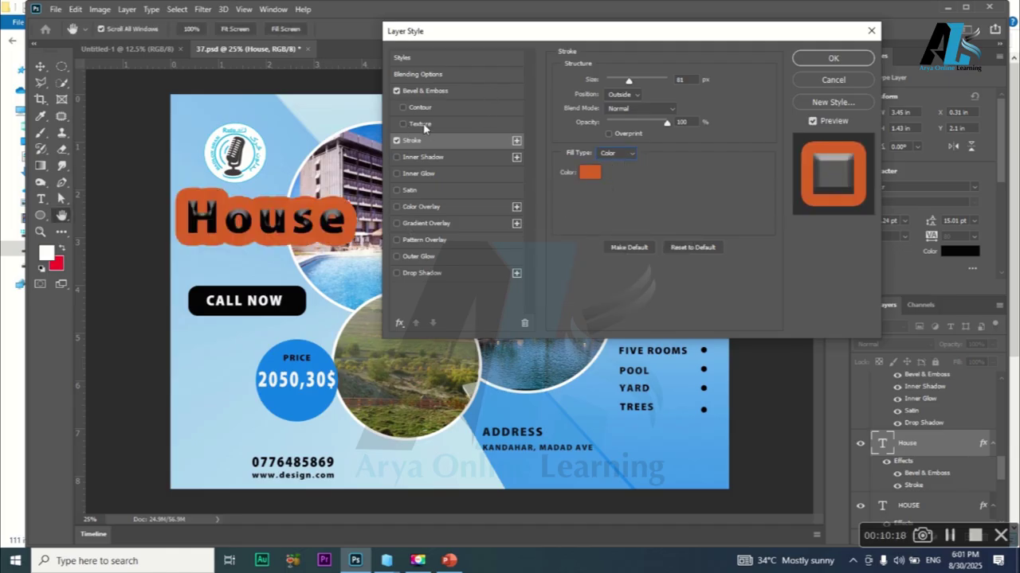
Turn off the House text's Stroke effect with Bevel & Emboss left enabled, and apply the layer style
left_click(432, 91)
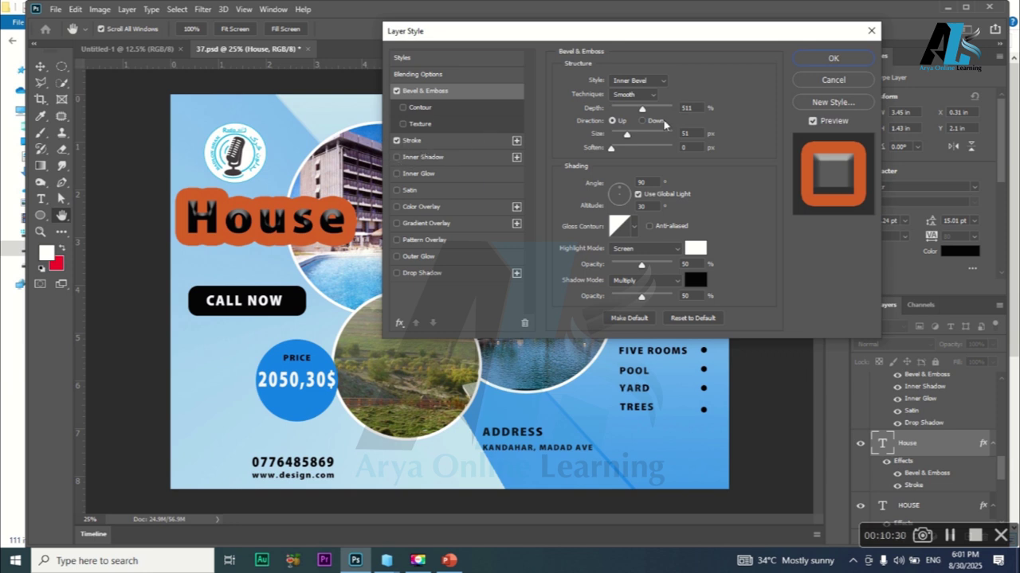
left_click(397, 141)
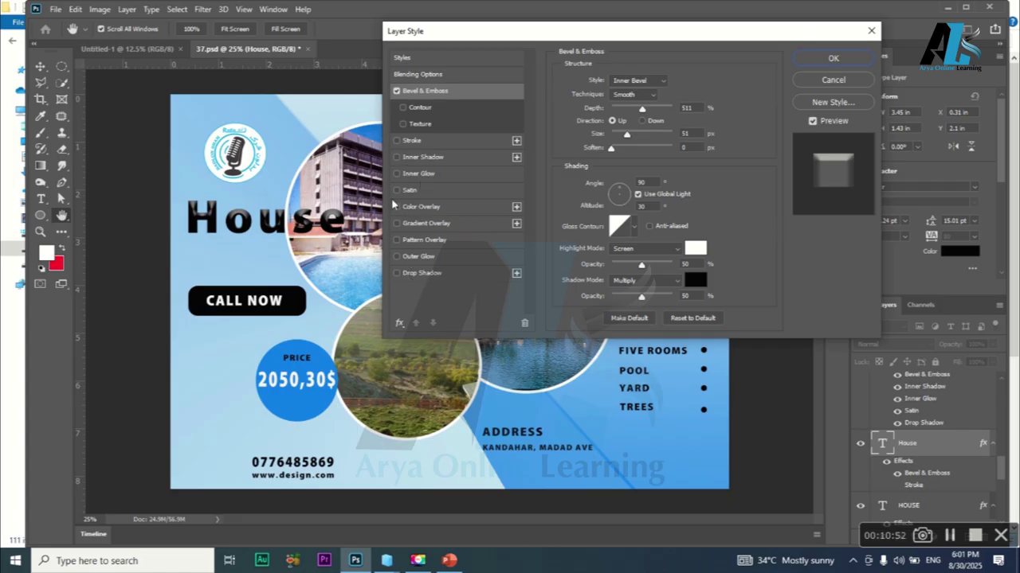
left_click(865, 60)
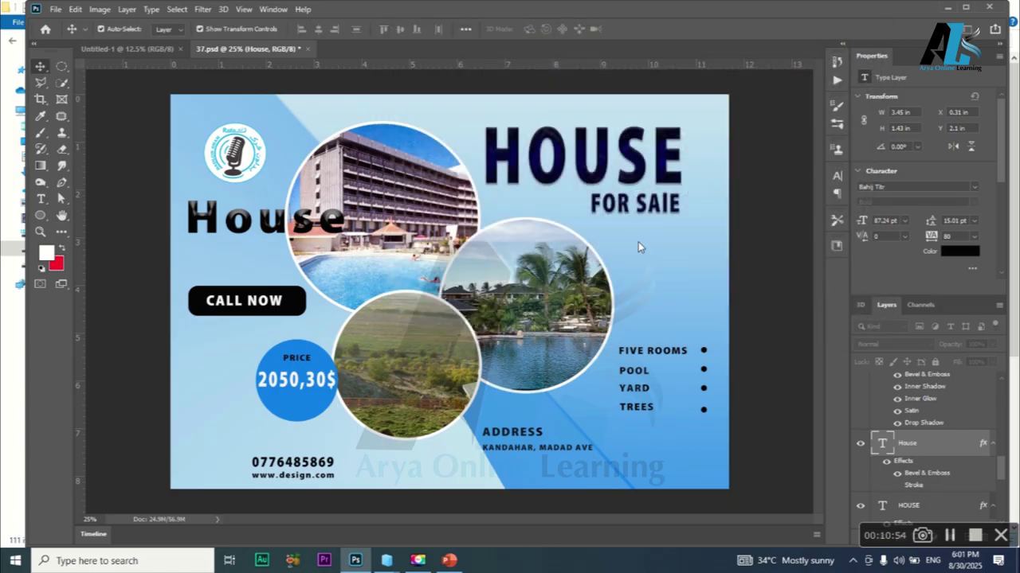
Open the image 4 Photoshop Design from the Basic Design Homework folder, inside Photoshop Homework on Local Disk (D:)
key("ctrl+o")
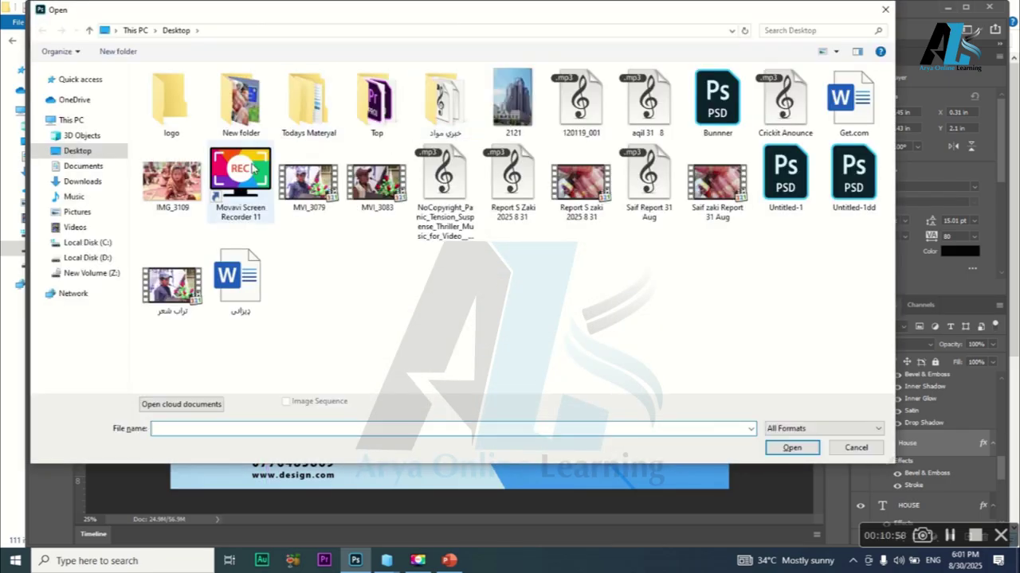
left_click(90, 257)
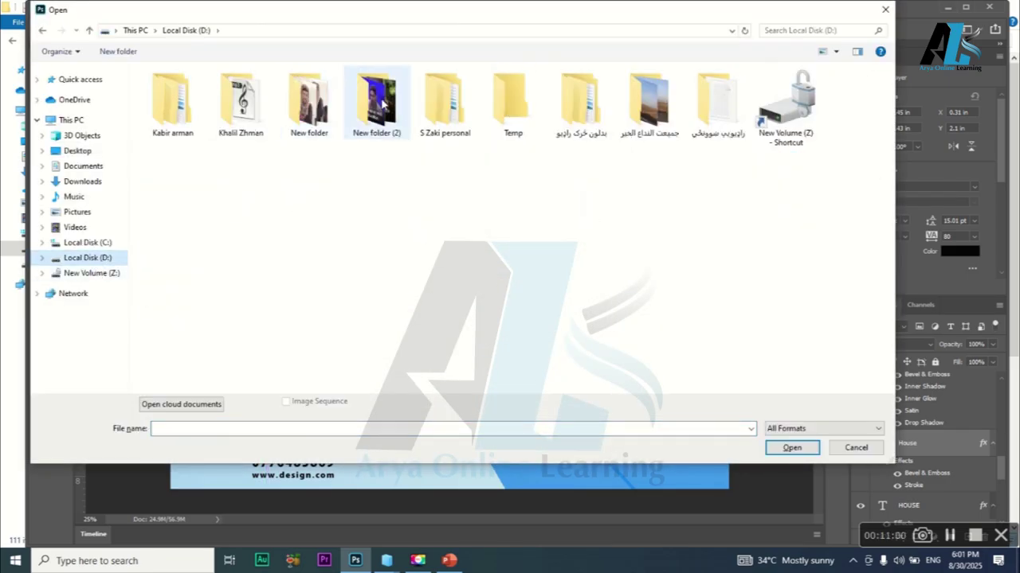
double_click(444, 102)
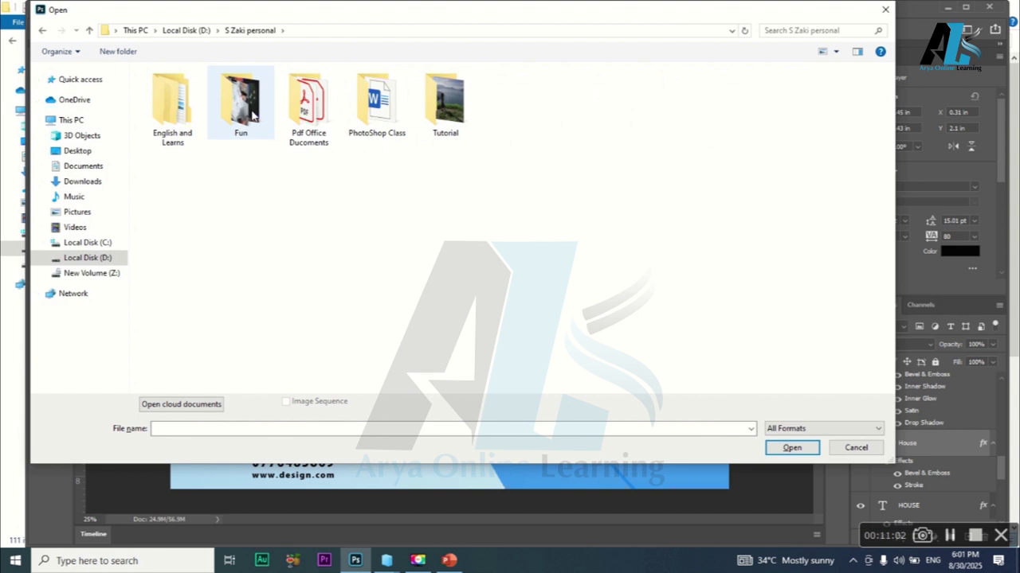
double_click(377, 100)
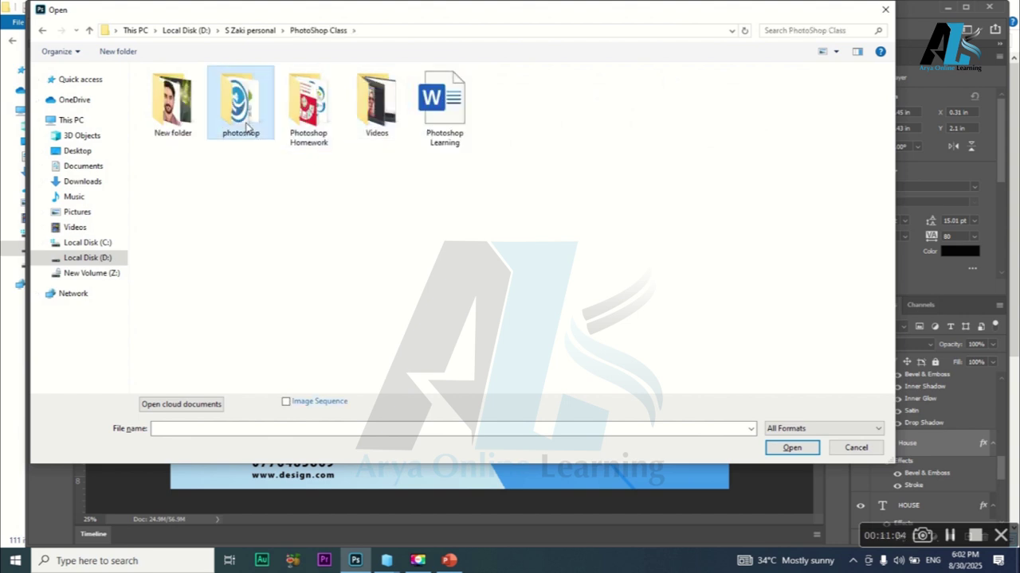
left_click(299, 119)
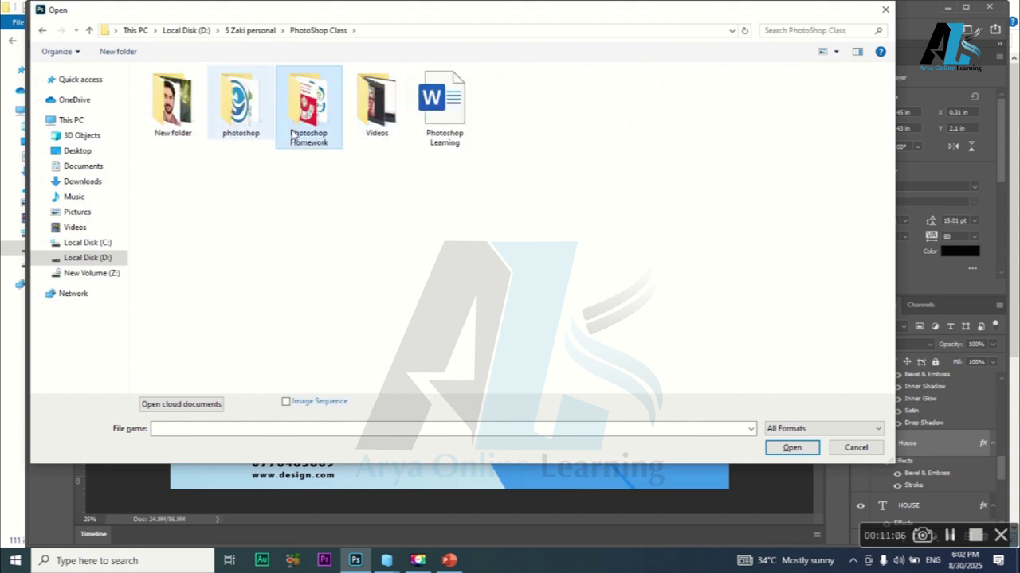
double_click(308, 108)
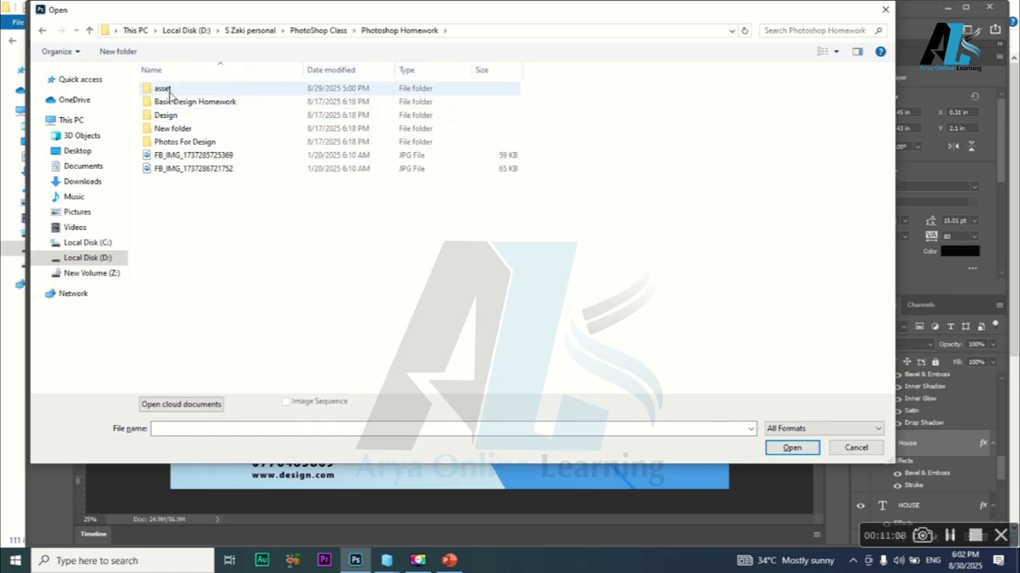
double_click(169, 102)
left_click(371, 117)
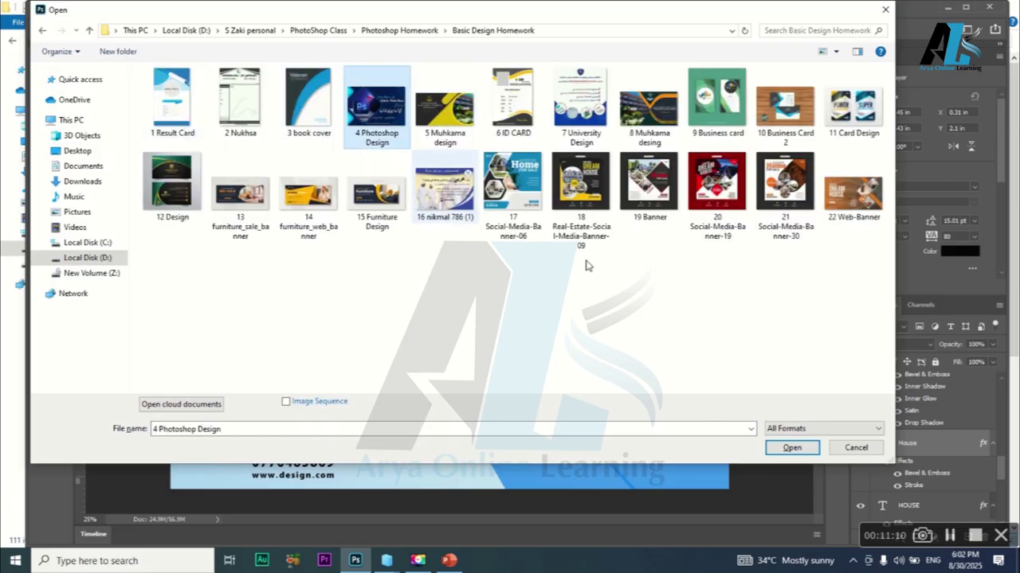
left_click(792, 448)
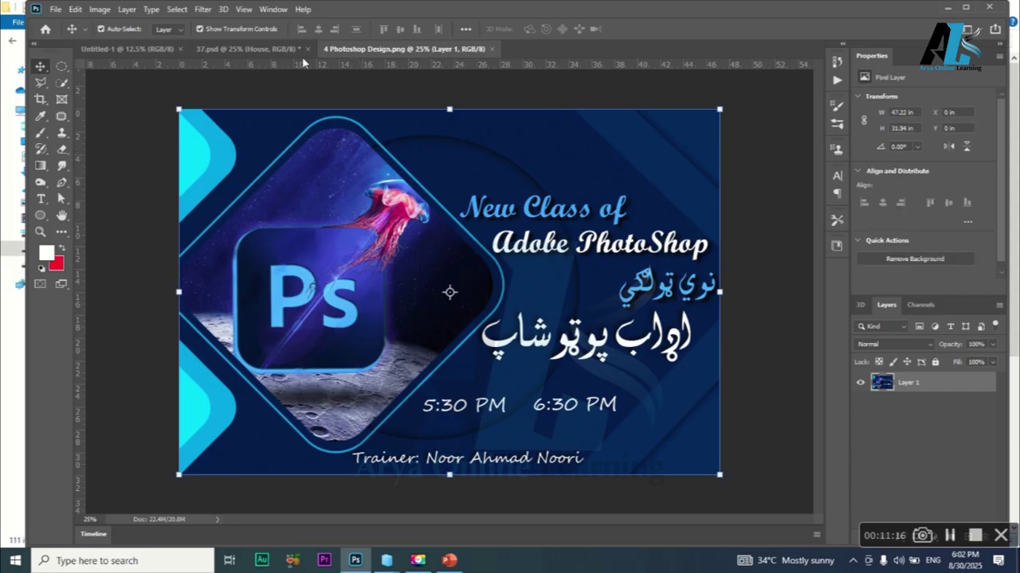
In 37.psd, move the lake photo out of its circular frame and shift the exposed black circle up and to the right
left_click(254, 49)
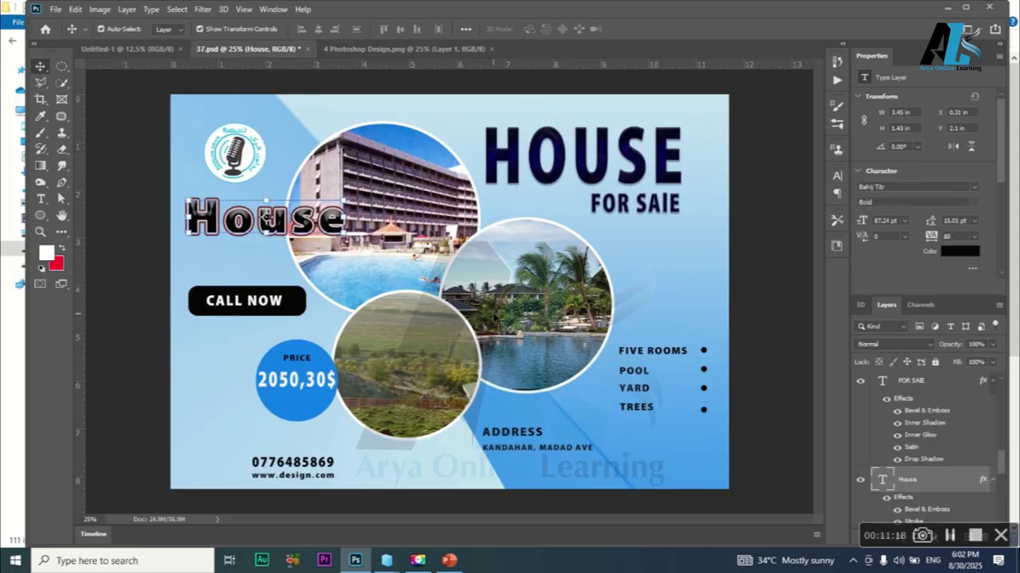
left_click_drag(542, 291, 155, 267)
left_click_drag(565, 287, 603, 264)
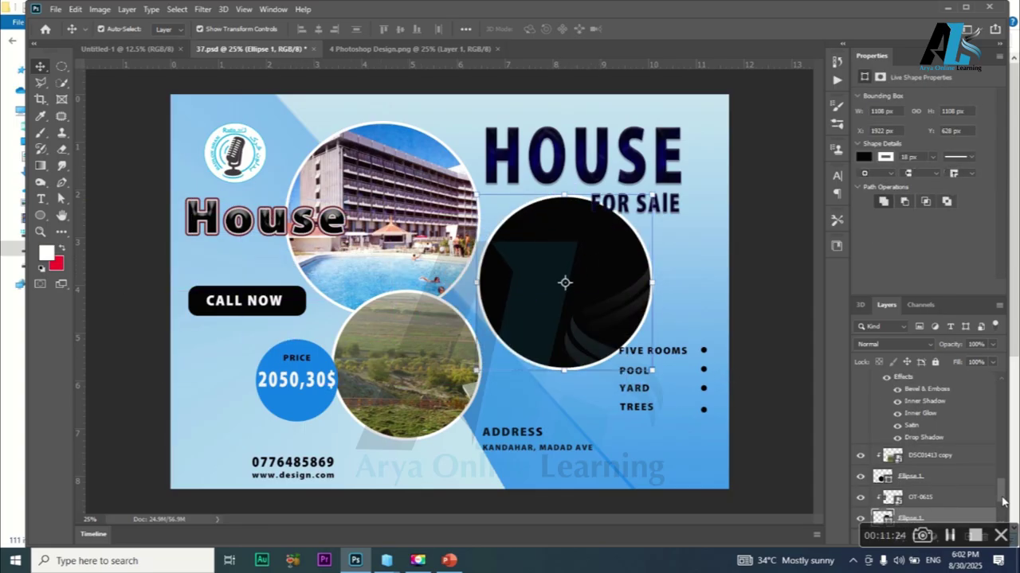
Add an Inner Shadow effect to the black circle's Ellipse 1 layer and apply the layer style
scroll(1002, 502, "down", 2)
right_click(925, 478)
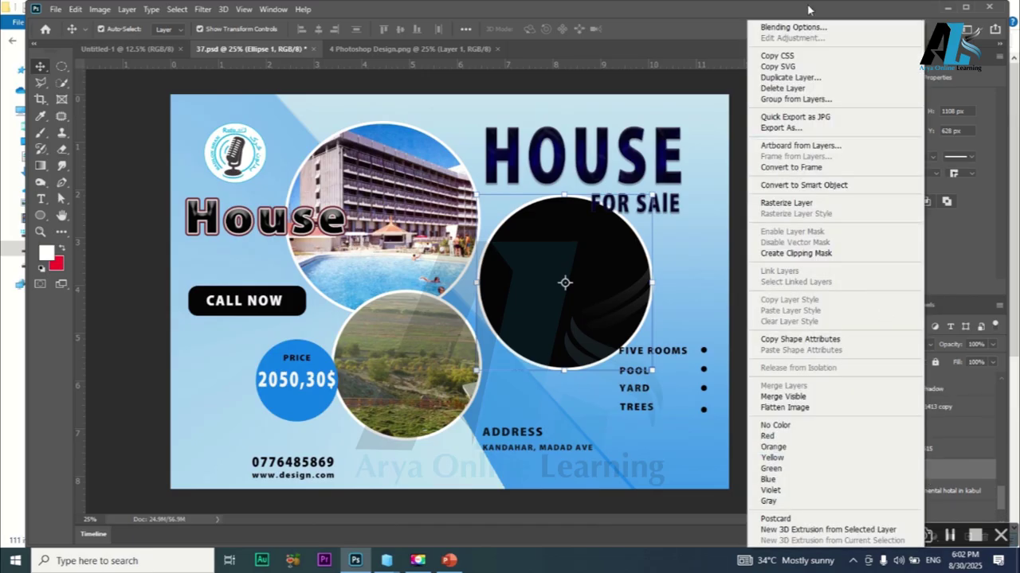
left_click(793, 27)
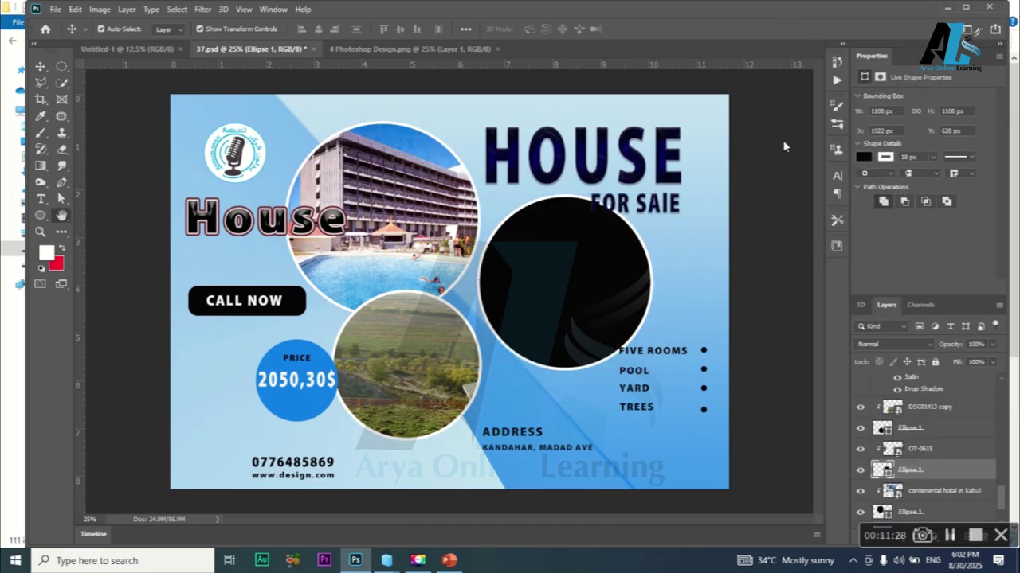
left_click_drag(610, 29, 268, 40)
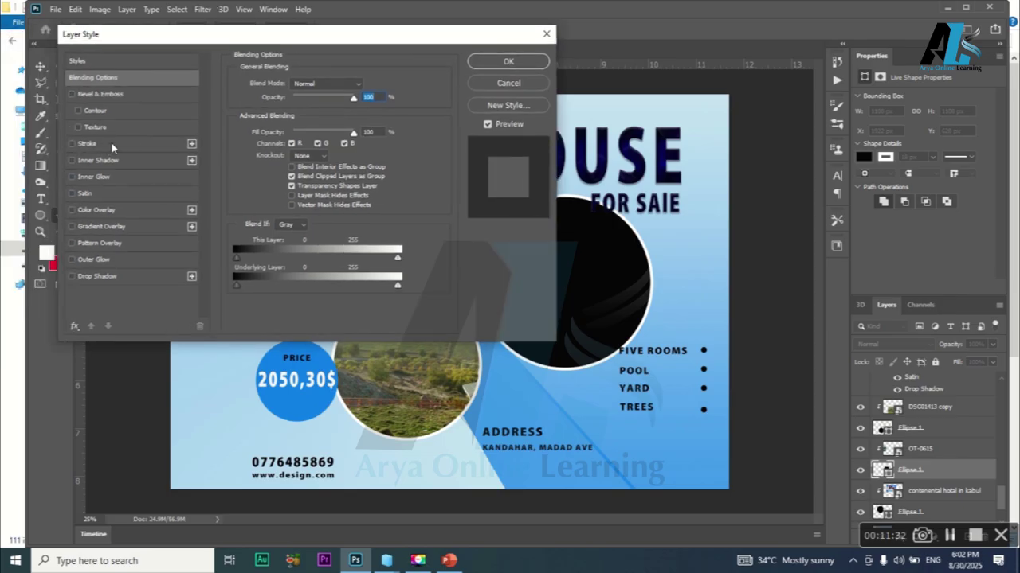
left_click(72, 160)
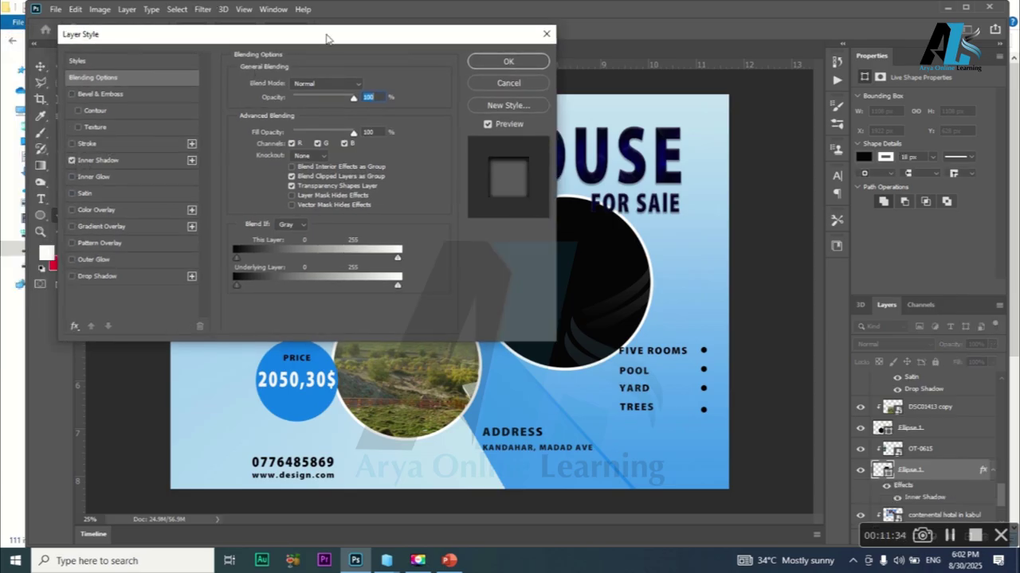
left_click(535, 63)
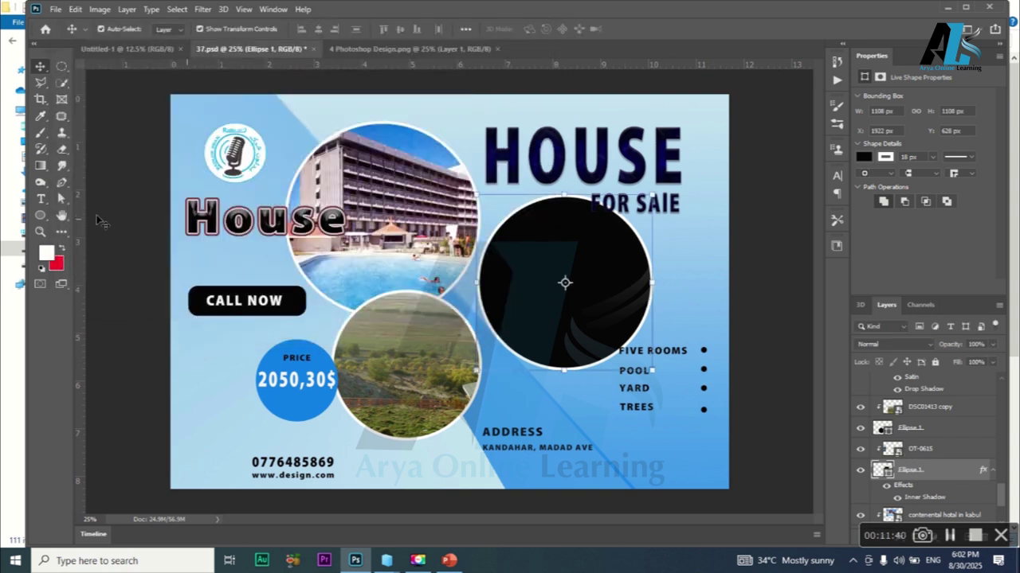
Remove the white outline from the black circle by setting its shape stroke to no colour
left_click(62, 198)
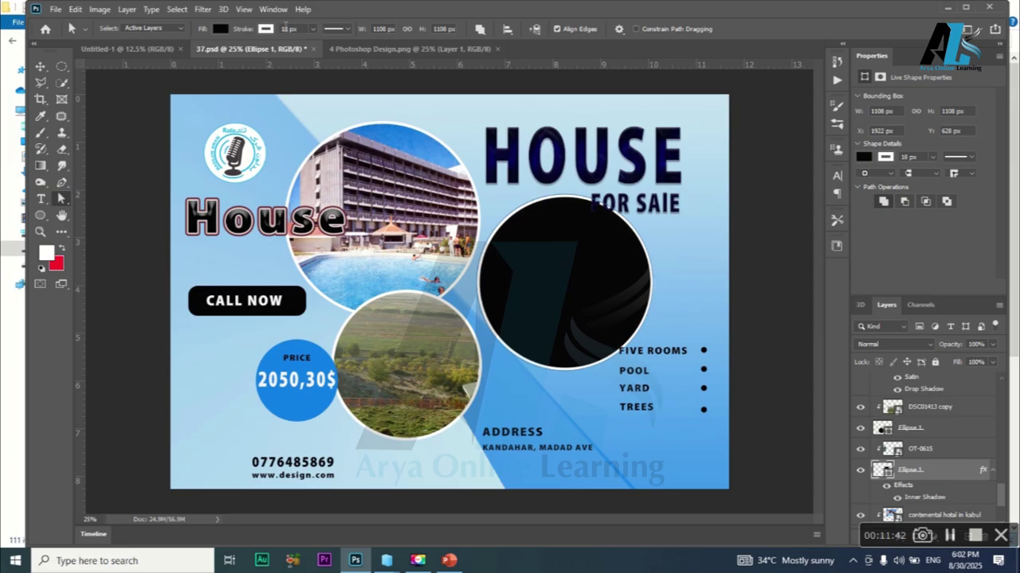
left_click(265, 29)
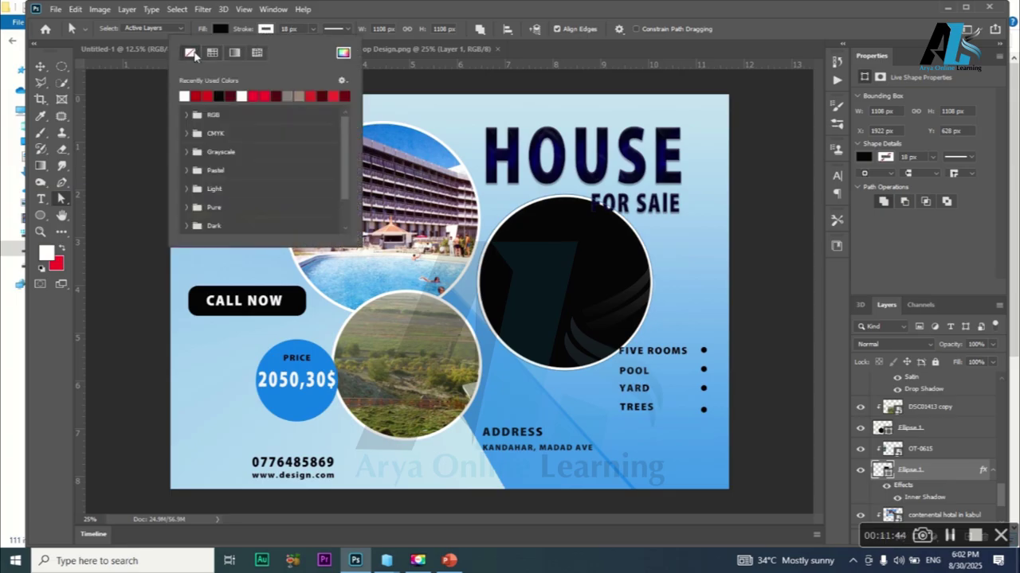
left_click(189, 52)
left_click(37, 67)
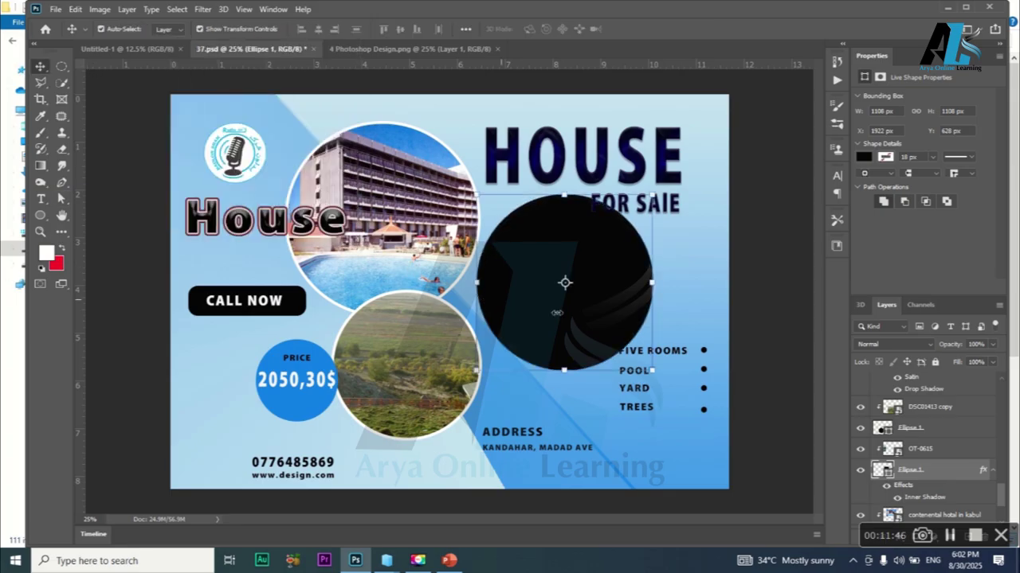
Reopen the black circle's Inner Shadow settings and change the shadow colour to bright blue 195aee
right_click(928, 477)
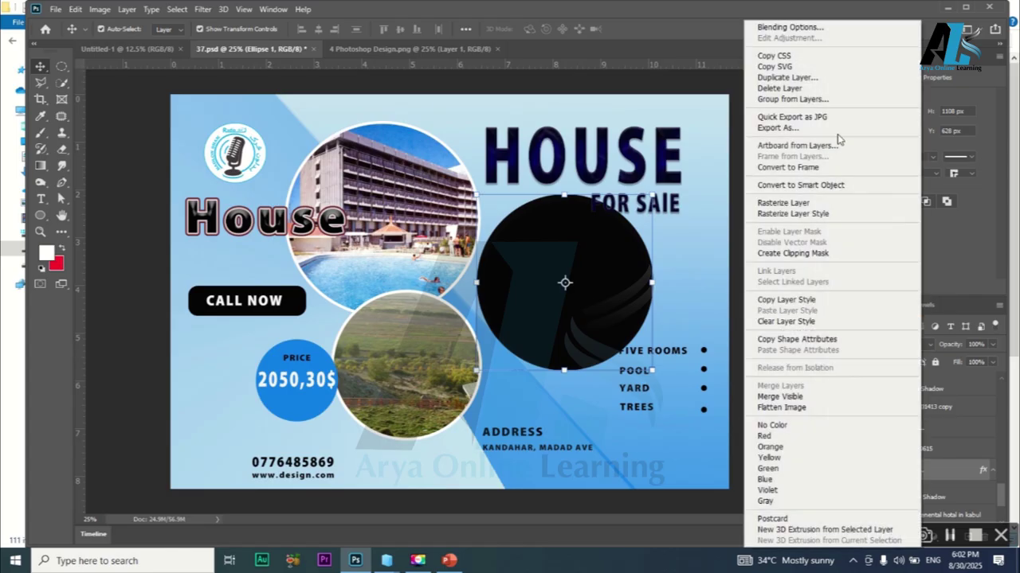
left_click(820, 27)
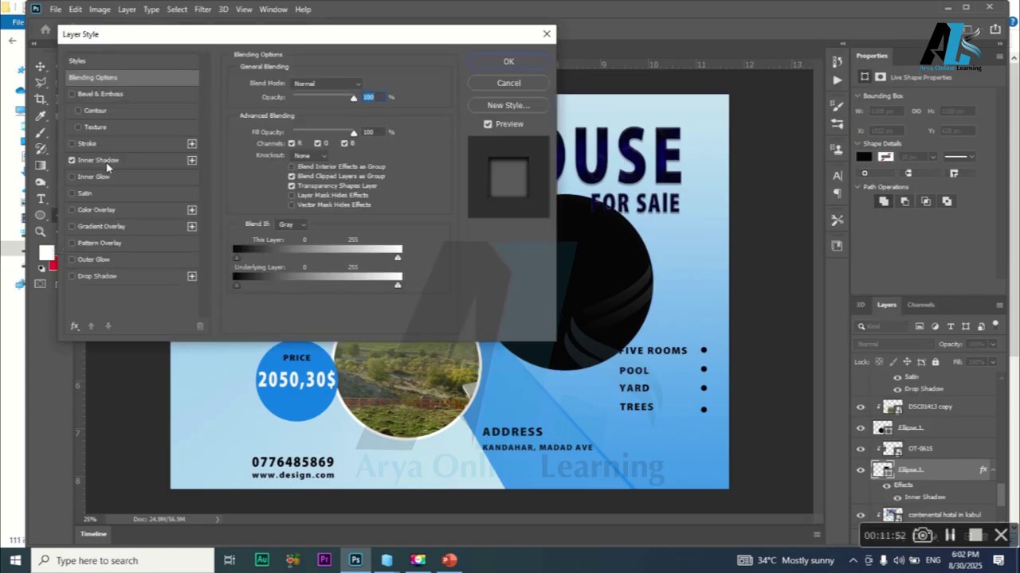
left_click(99, 160)
double_click(356, 102)
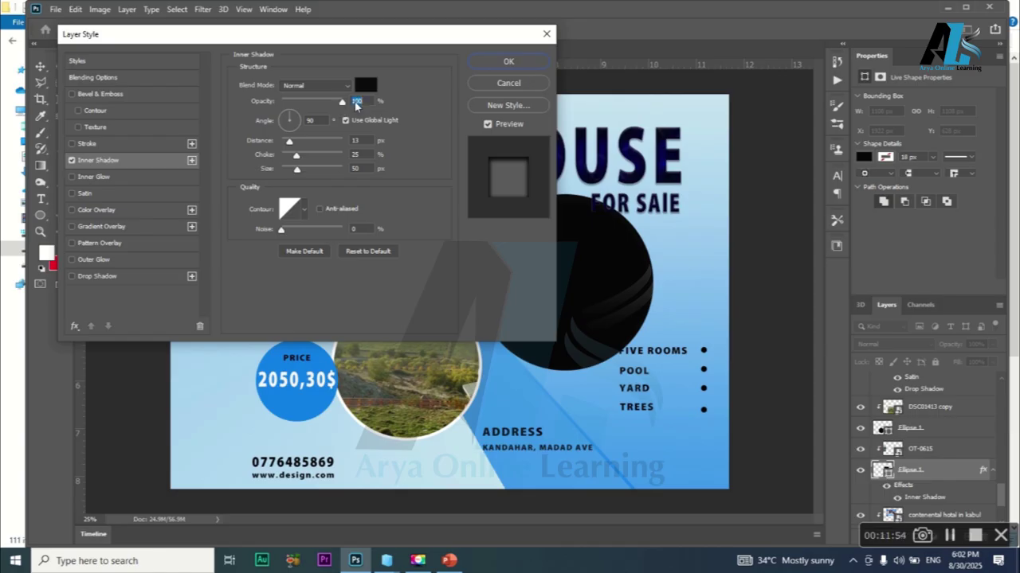
left_click(365, 85)
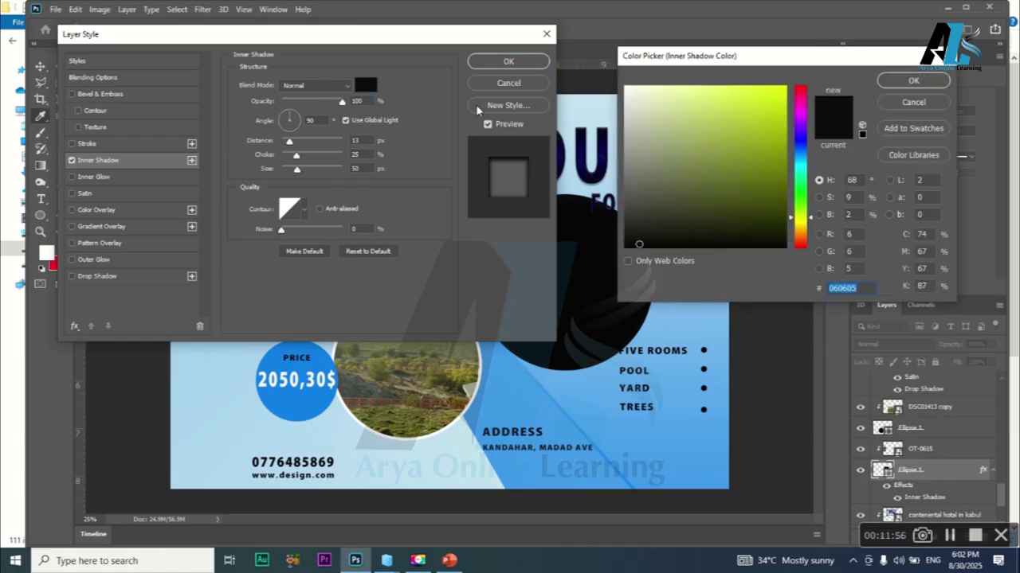
left_click(766, 128)
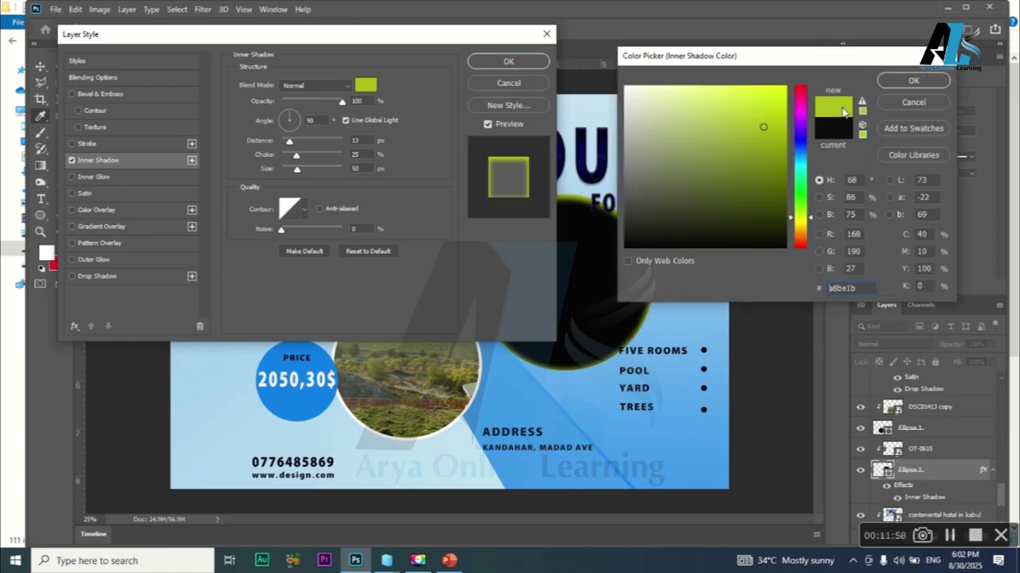
left_click(764, 165)
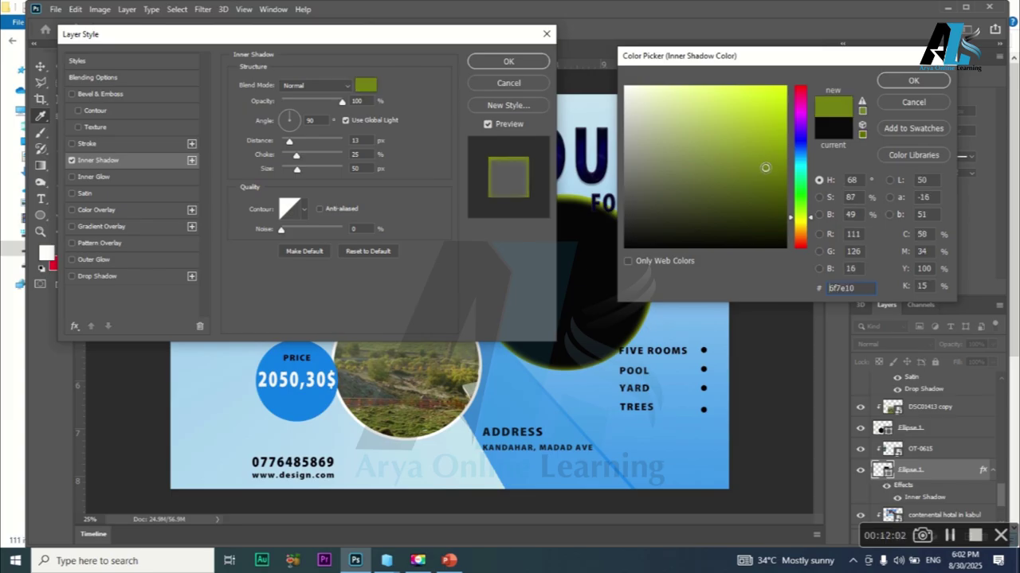
left_click(800, 148)
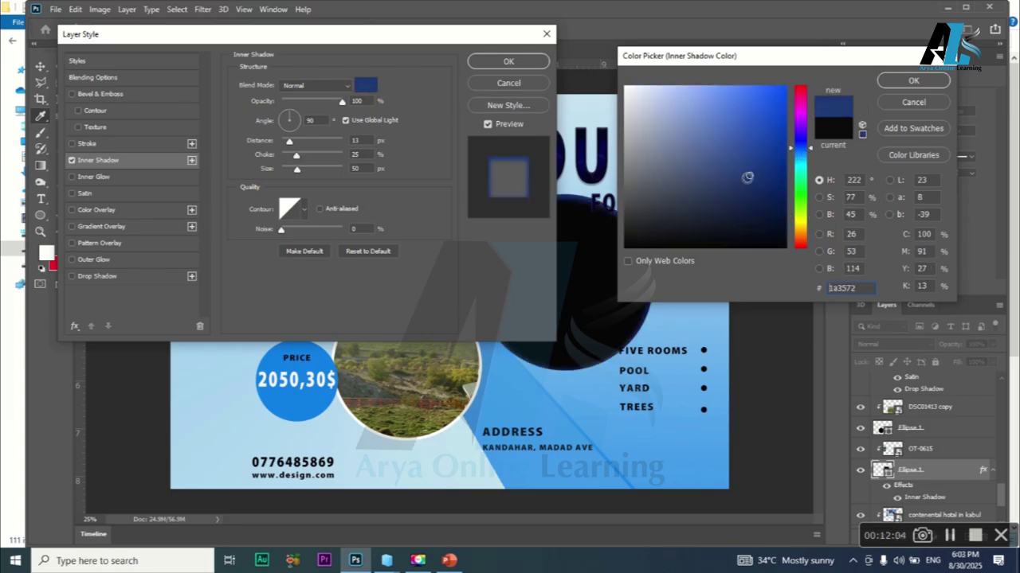
left_click(742, 141)
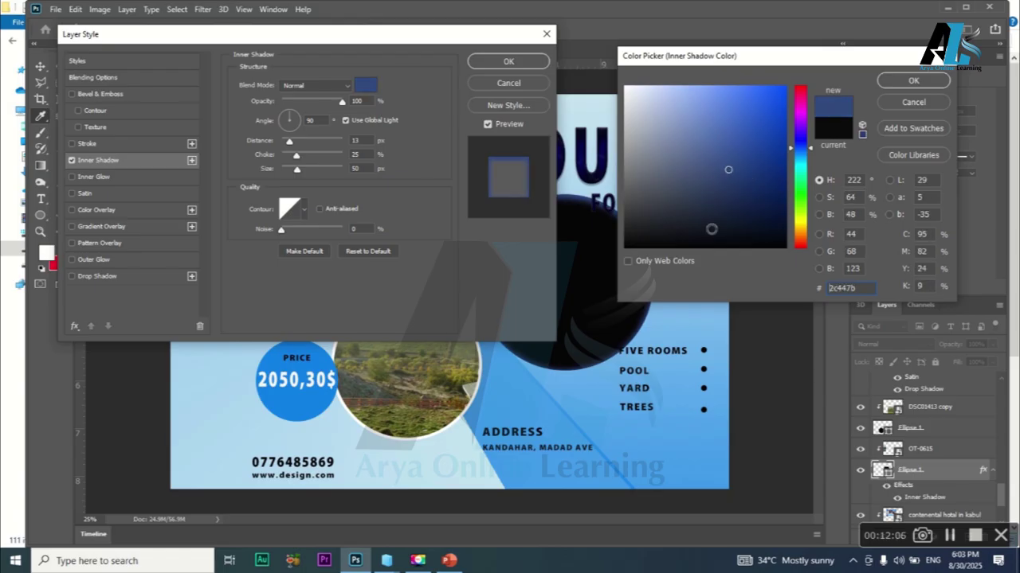
left_click(760, 116)
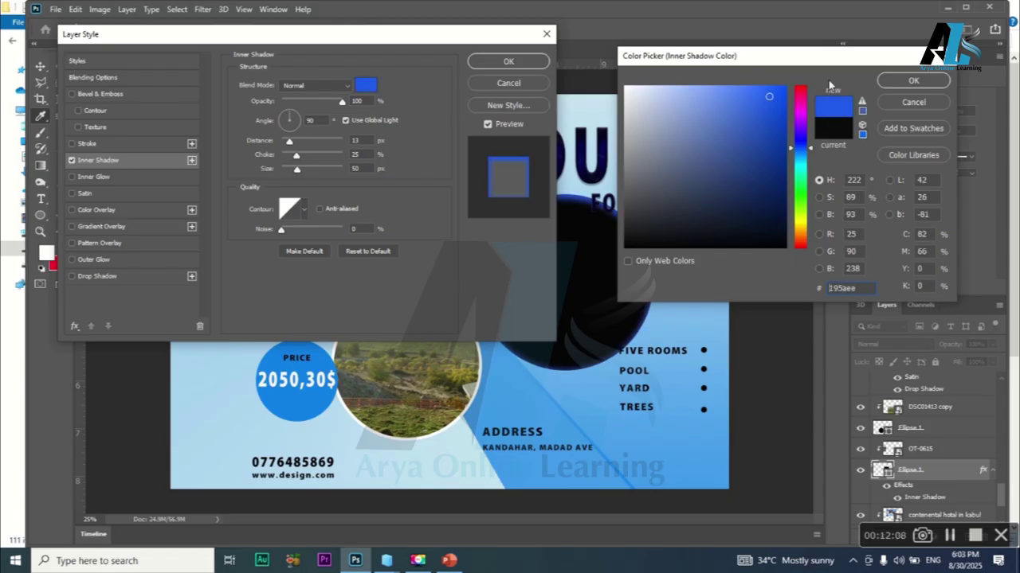
left_click(900, 82)
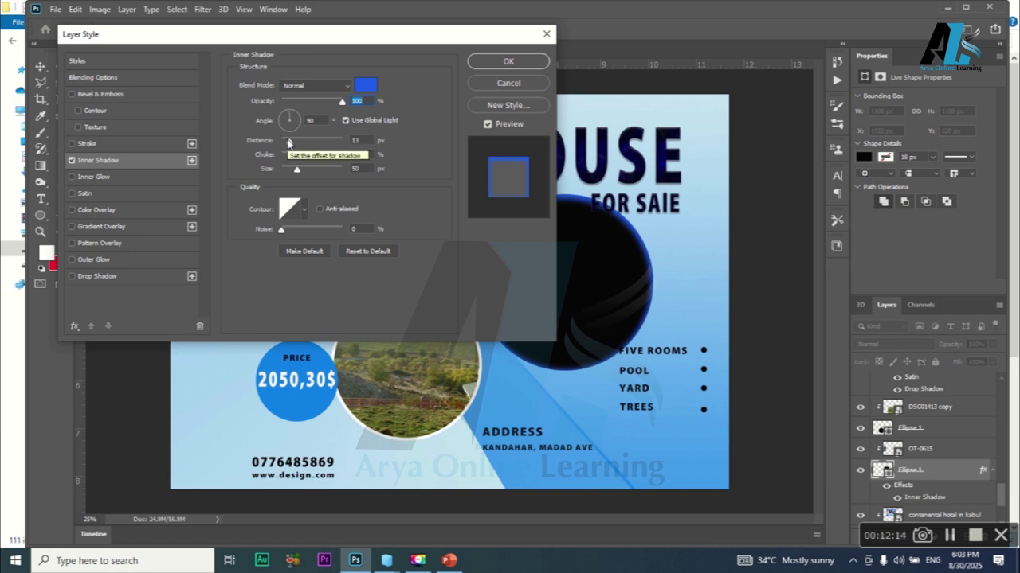
Try an inner shadow distance of 38 px and choke of 40% with an adjusted size, and reset the effect to its defaults
left_click_drag(289, 141, 294, 170)
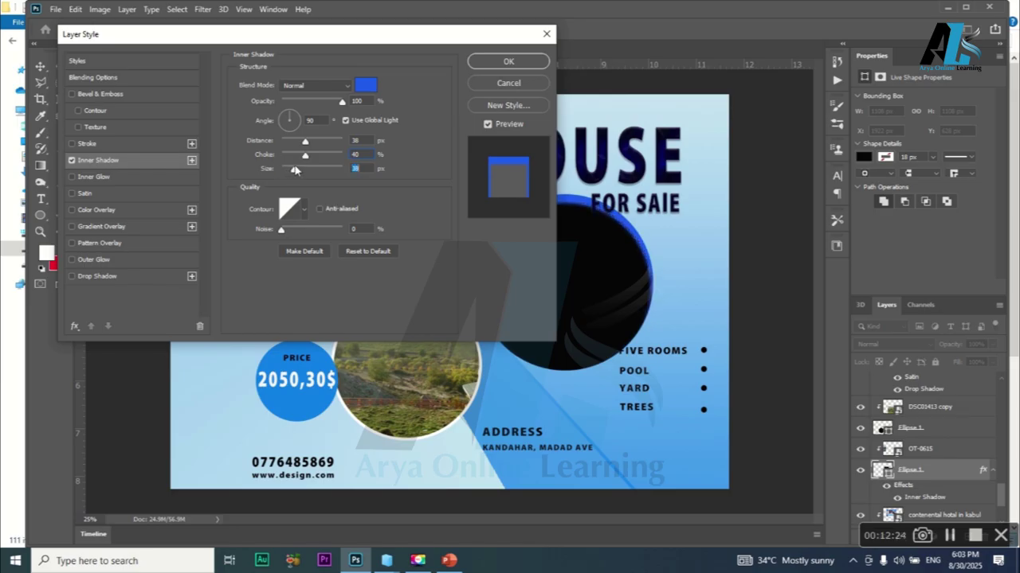
left_click(357, 254)
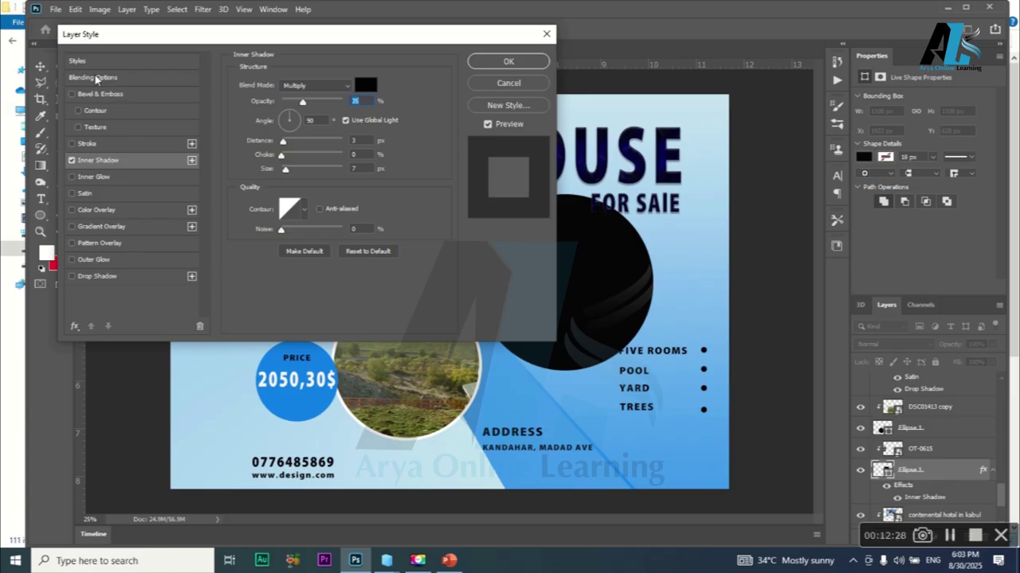
Enable Bevel & Emboss on the black circle, with its Contour and Texture options turned off
left_click(80, 127)
left_click(78, 110)
left_click(81, 126)
left_click(78, 110)
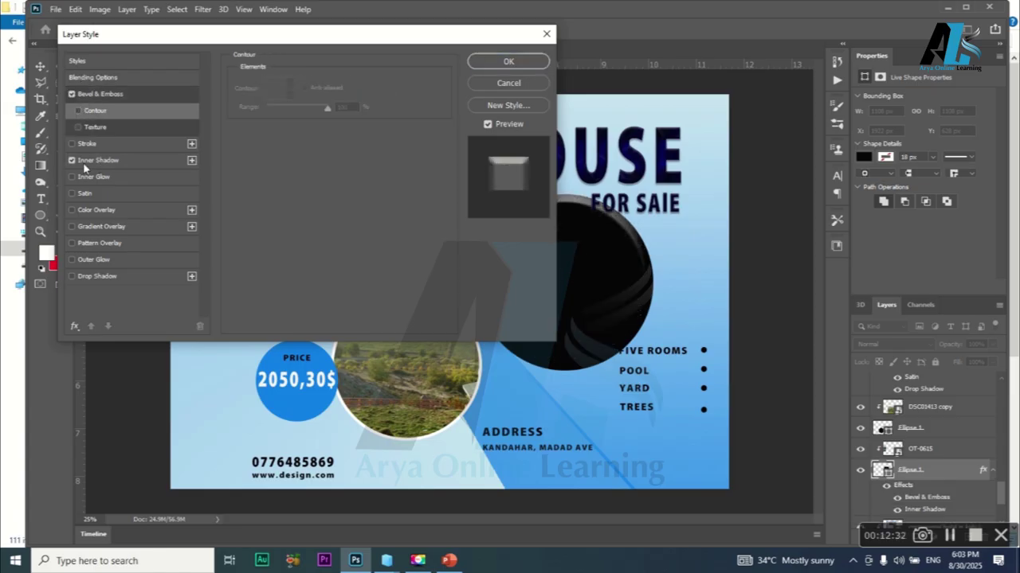
Try the Stroke effect on the circle, switch it off again, and disable Inner Shadow
left_click(72, 145)
left_click(72, 144)
left_click(71, 160)
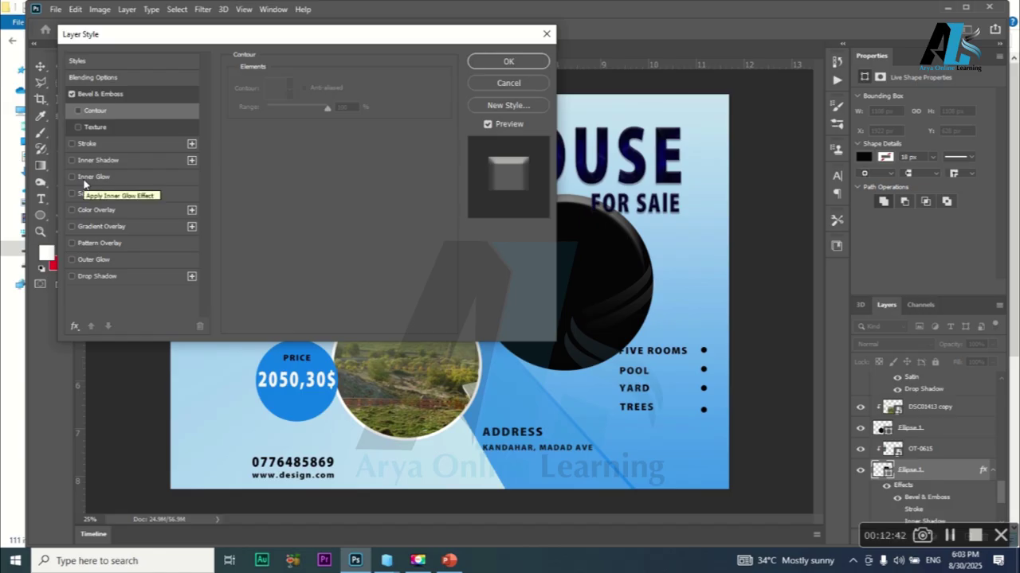
Preview Inner Glow on the circle and disable it, enable Satin instead, and apply the layer style
left_click(86, 179)
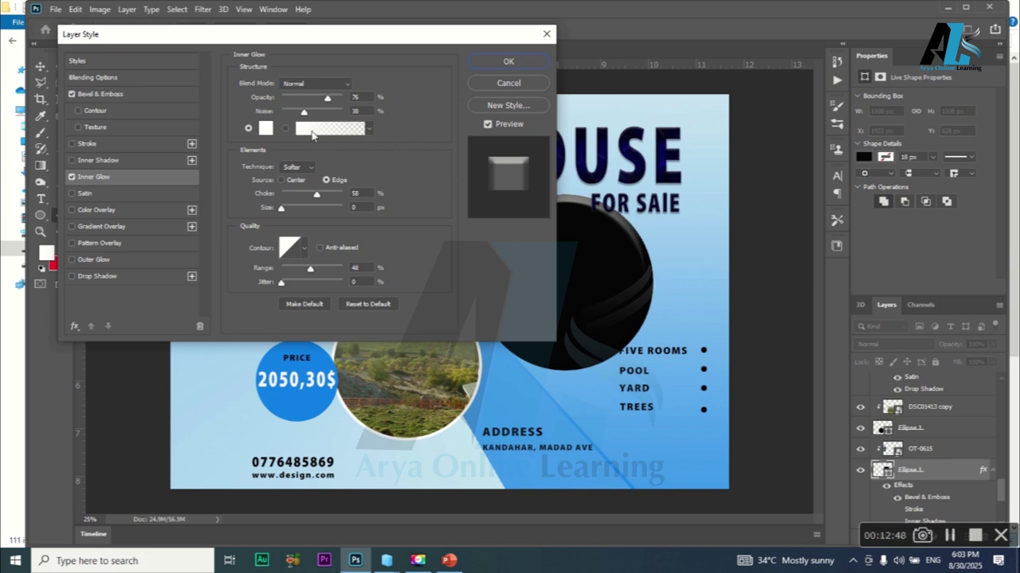
left_click(71, 177)
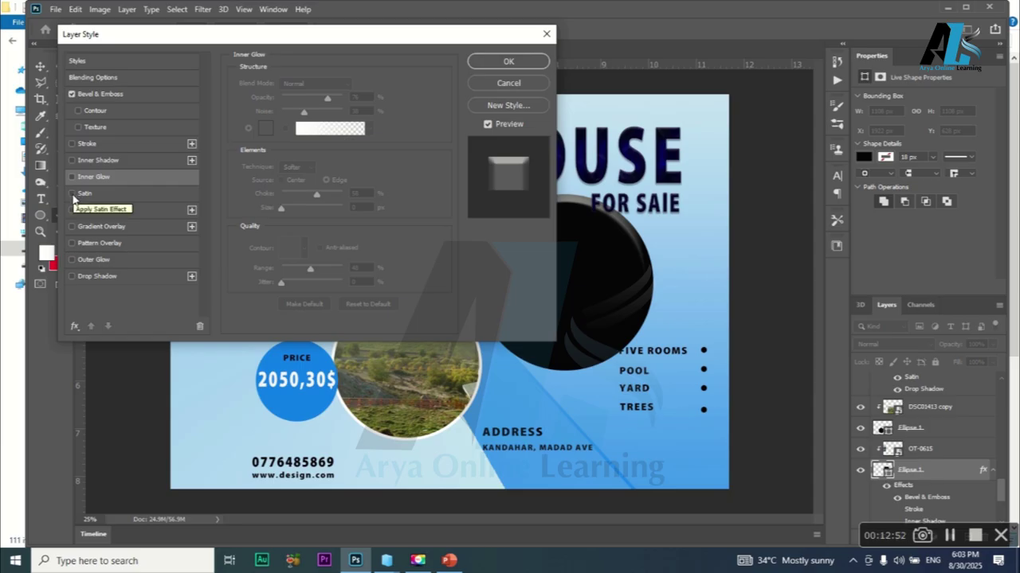
left_click(72, 195)
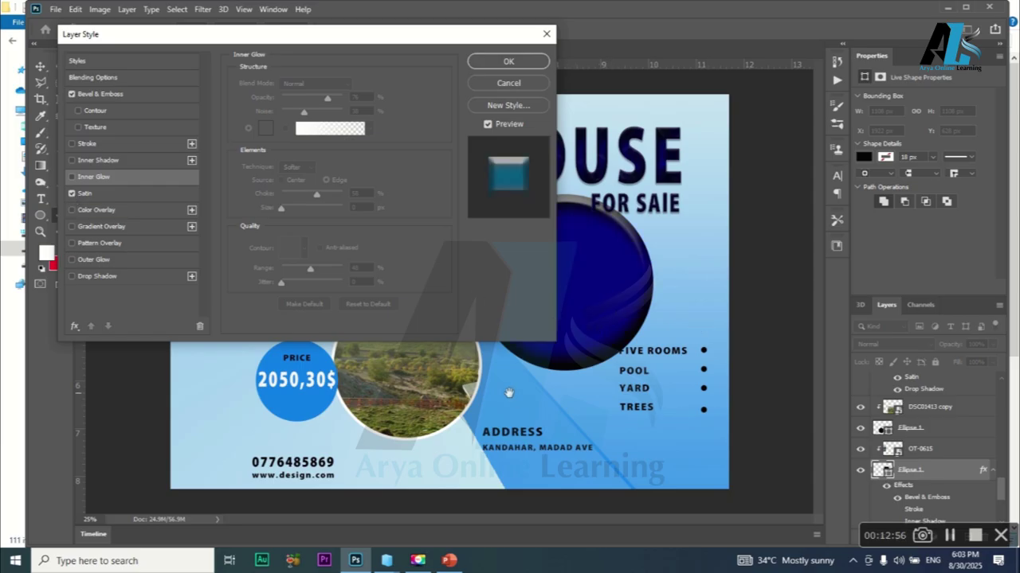
left_click(514, 64)
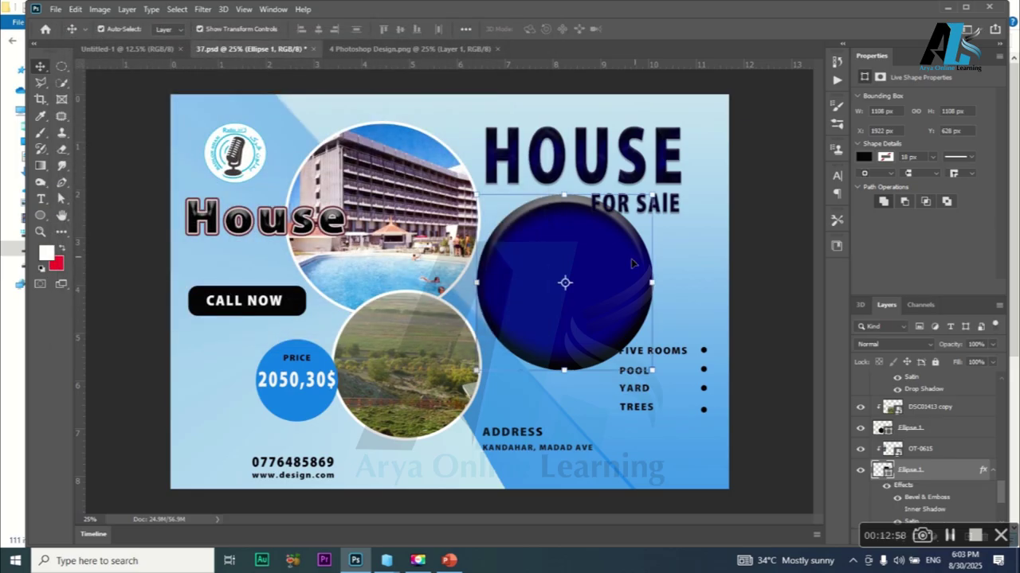
View the 4 Photoshop Design.png document for comparison and return to the 37.psd flyer
left_click(390, 49)
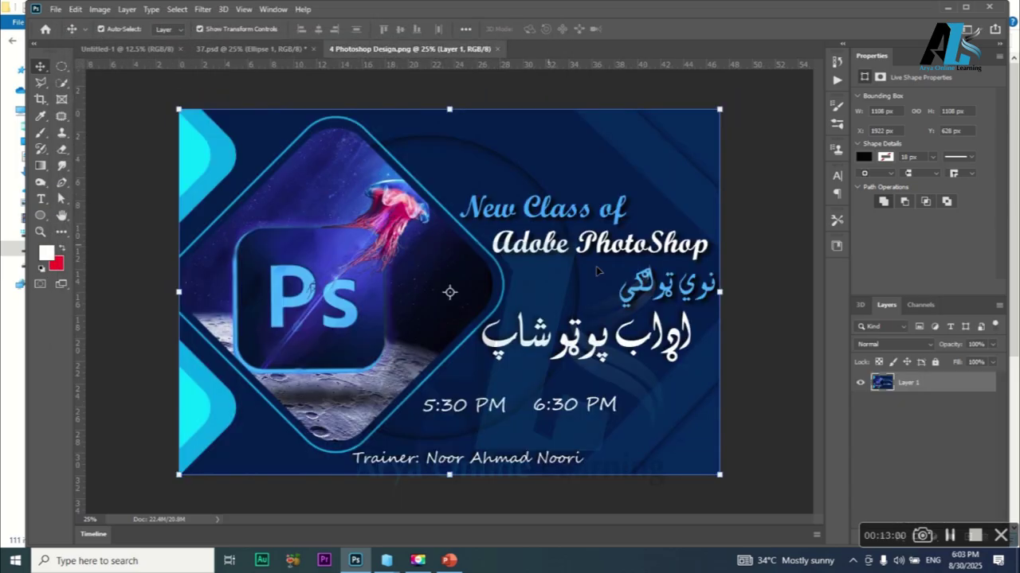
left_click(251, 48)
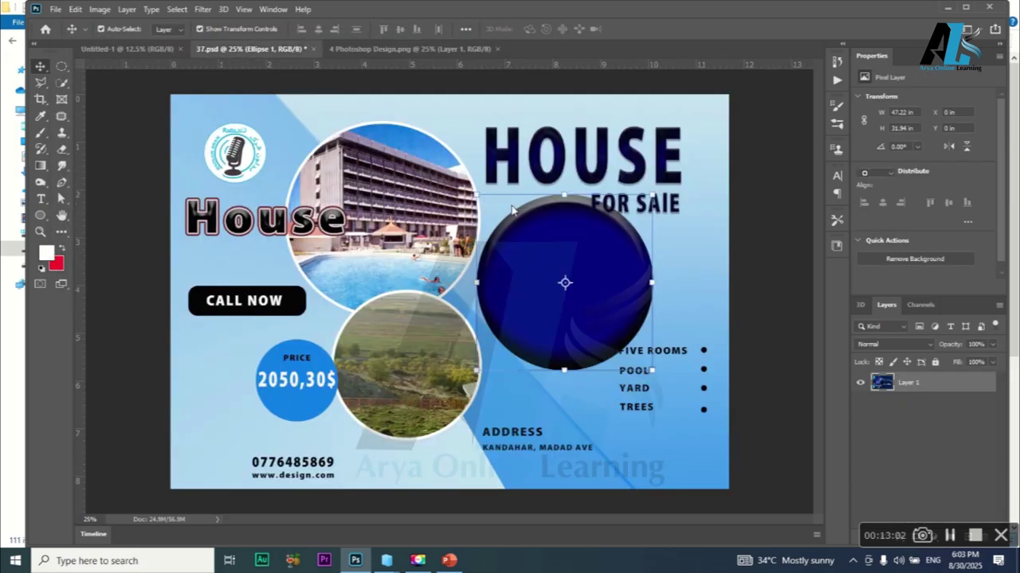